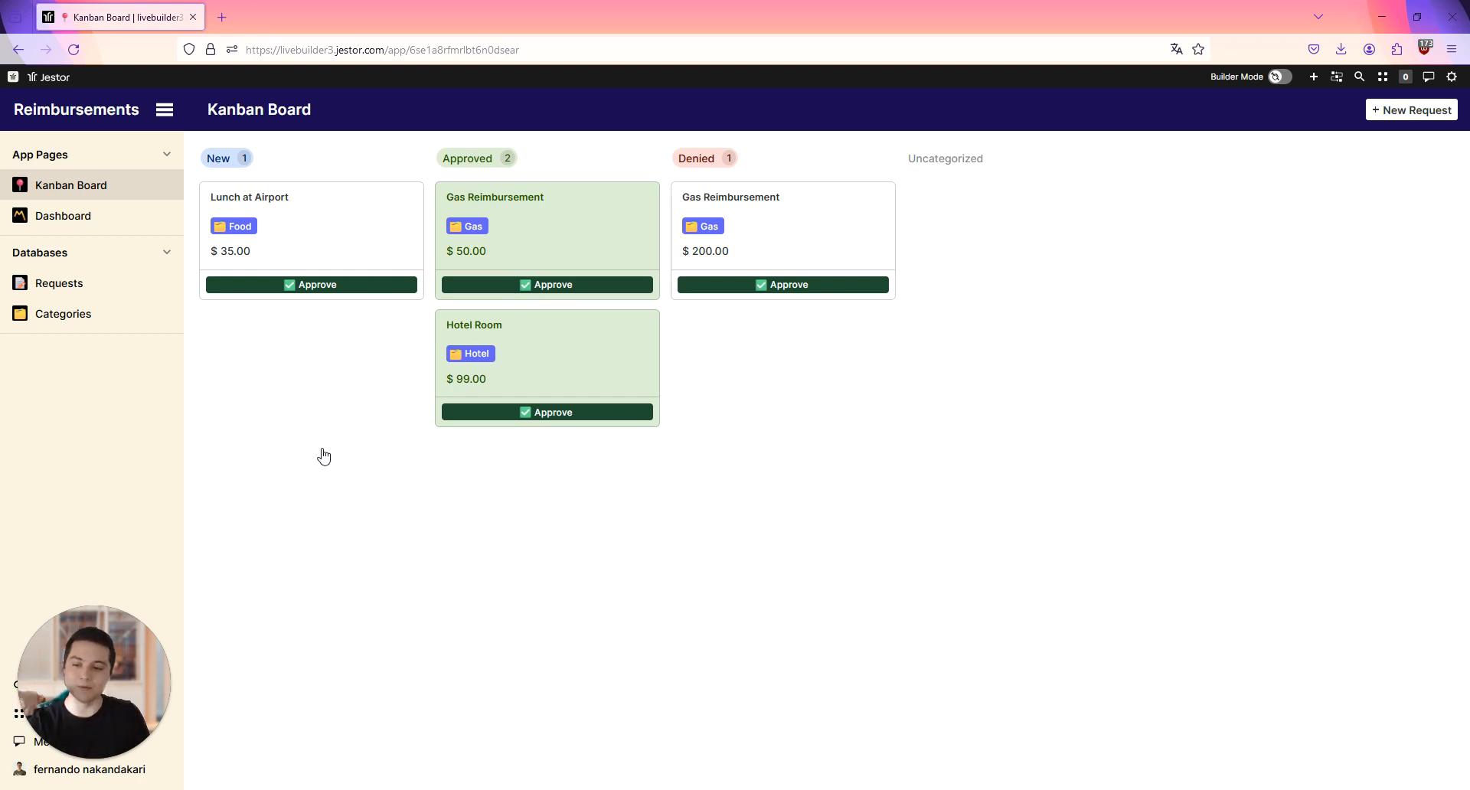
Step: Open the Lunch at Airport request card, view its Stage options without changing them, and close the record
click(352, 238)
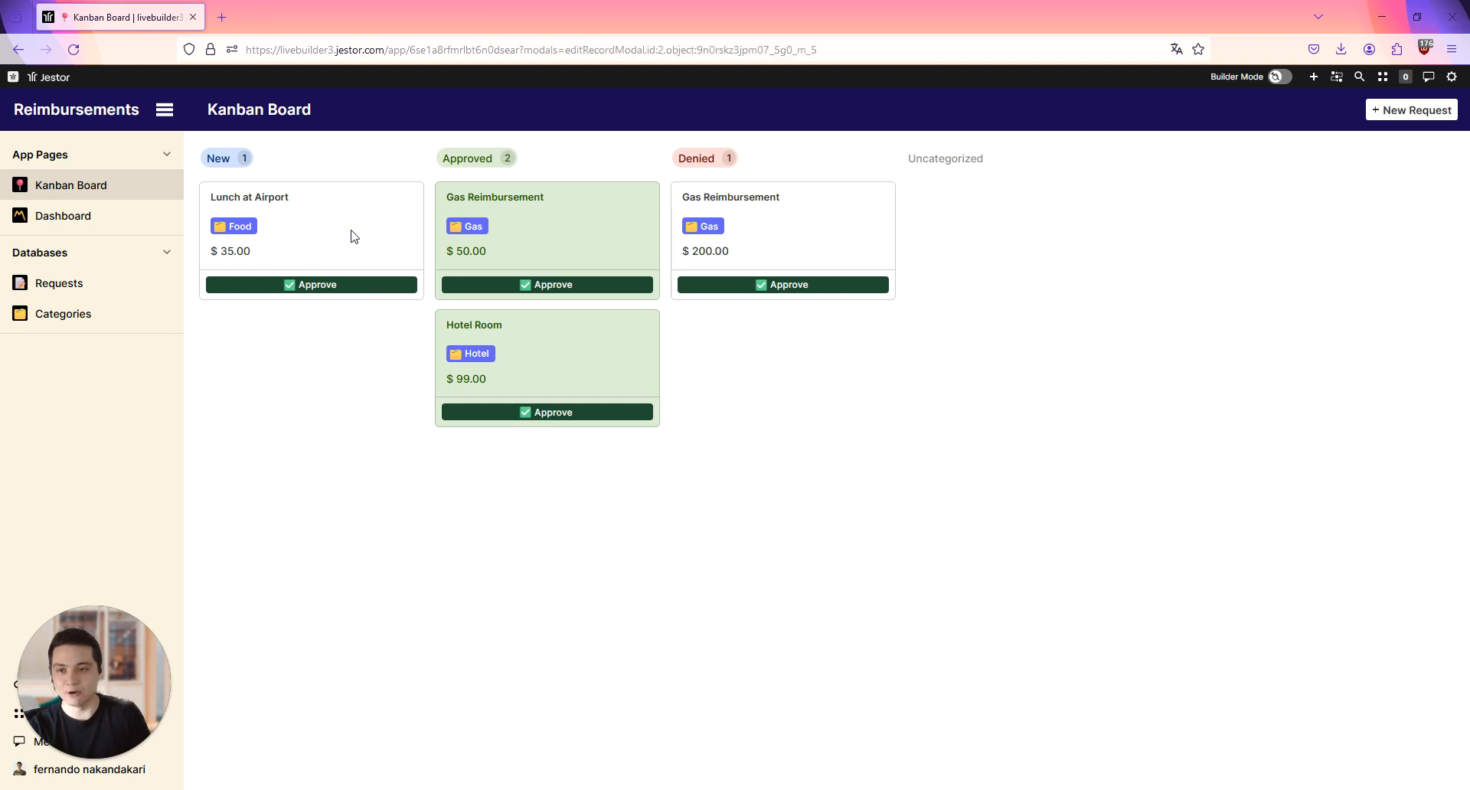
scroll(627, 262, down, 6)
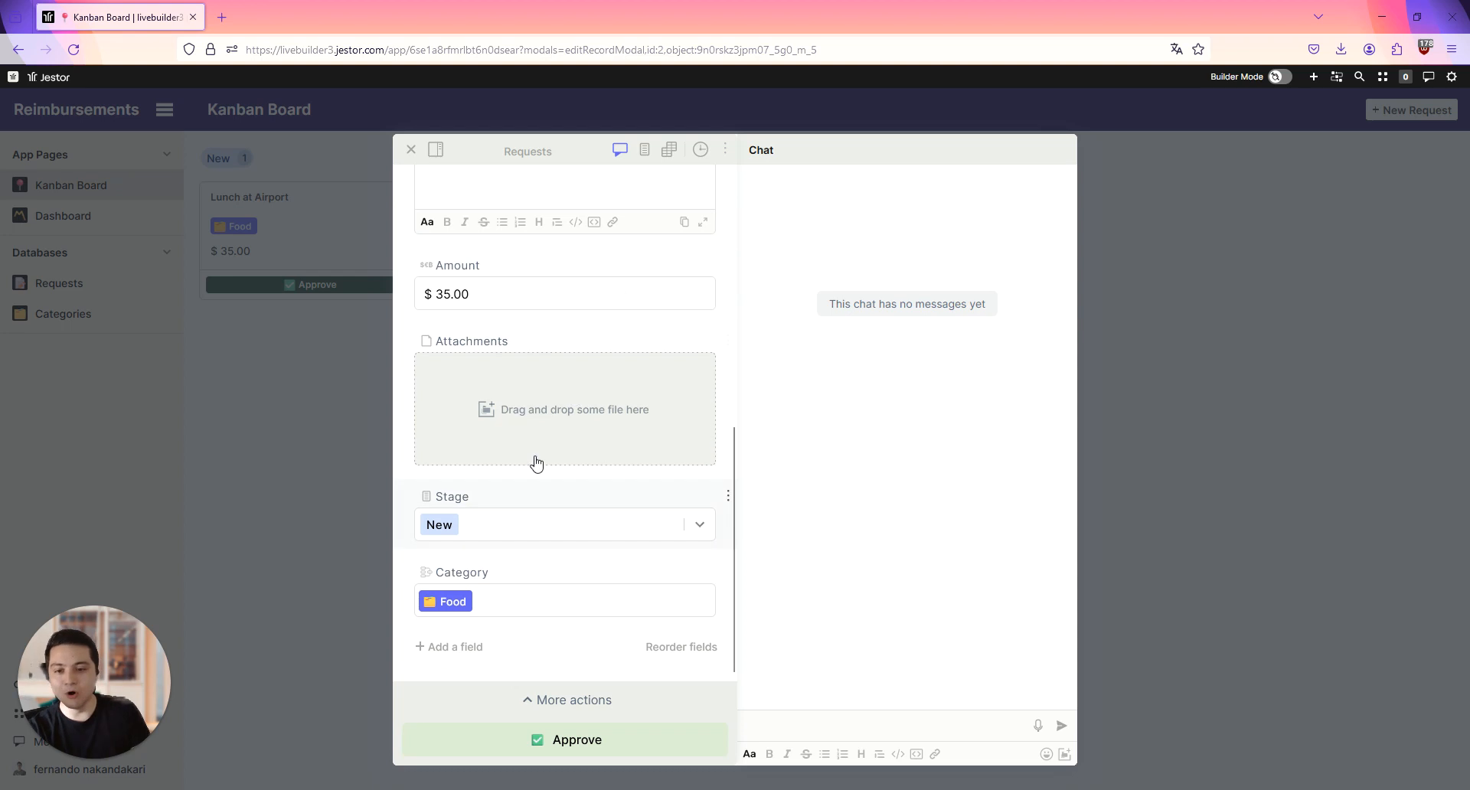
click(526, 522)
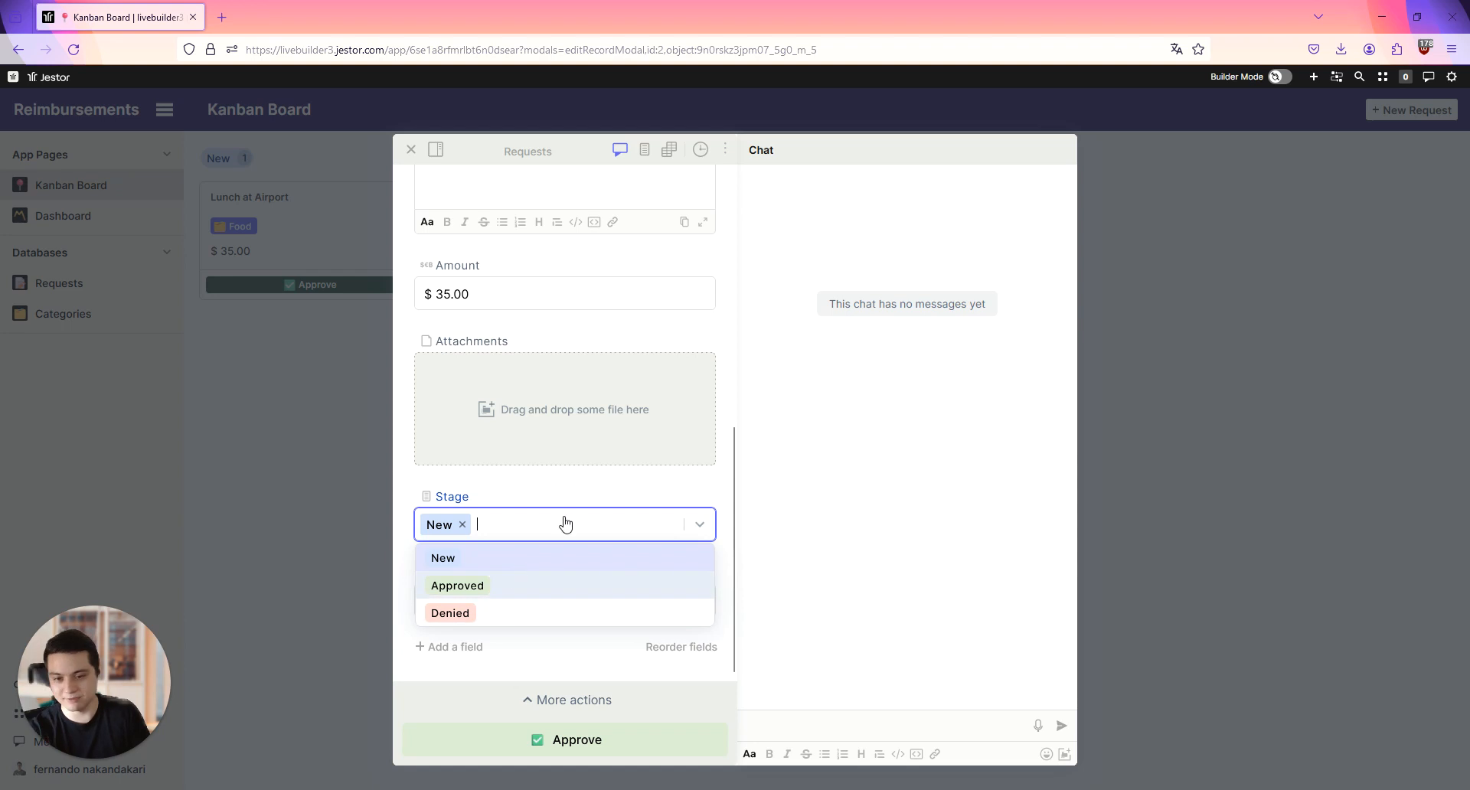
click(610, 485)
click(1173, 427)
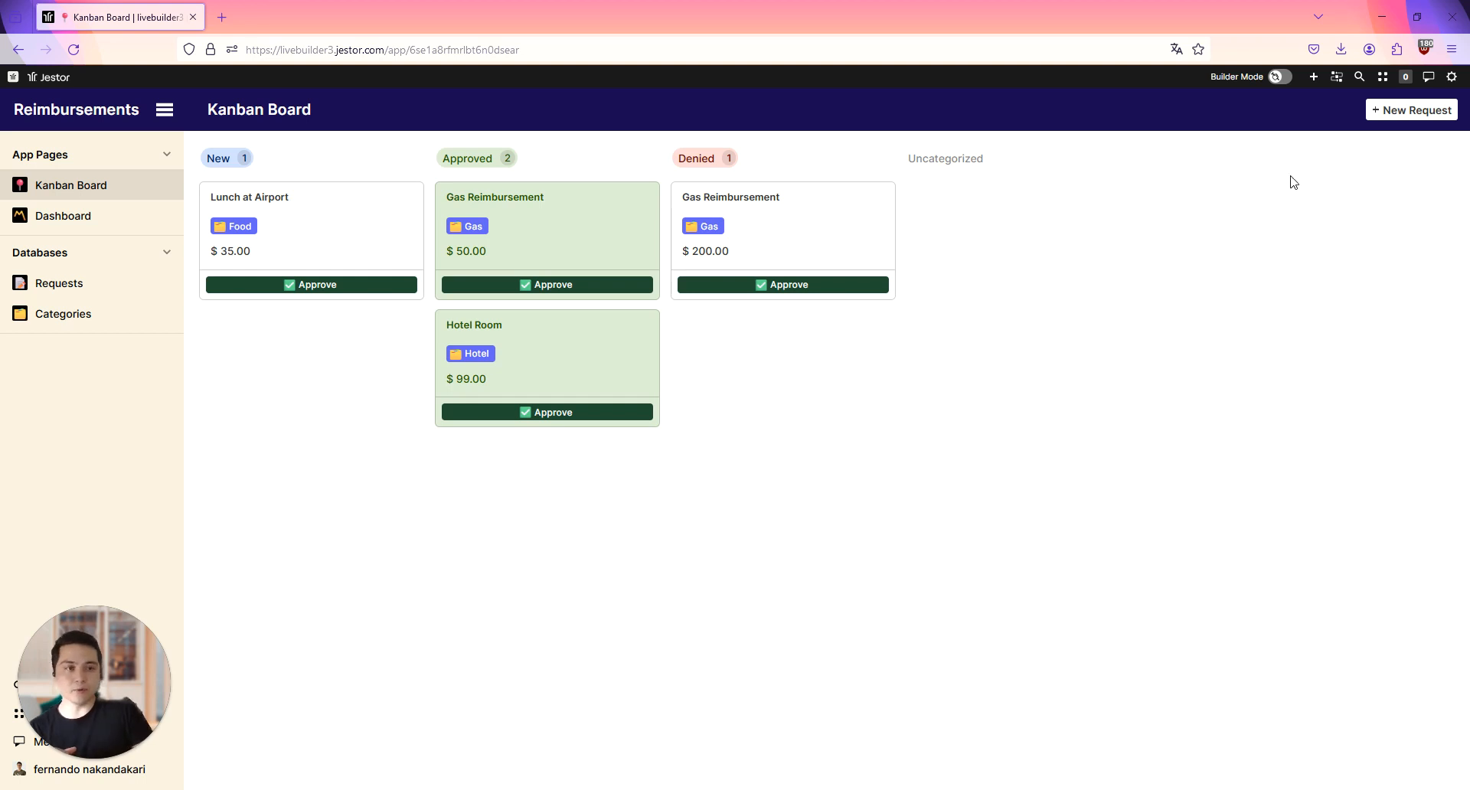
Step: Turn on Builder Mode and create a new form app page titled "Update Kanban Card"
click(1282, 79)
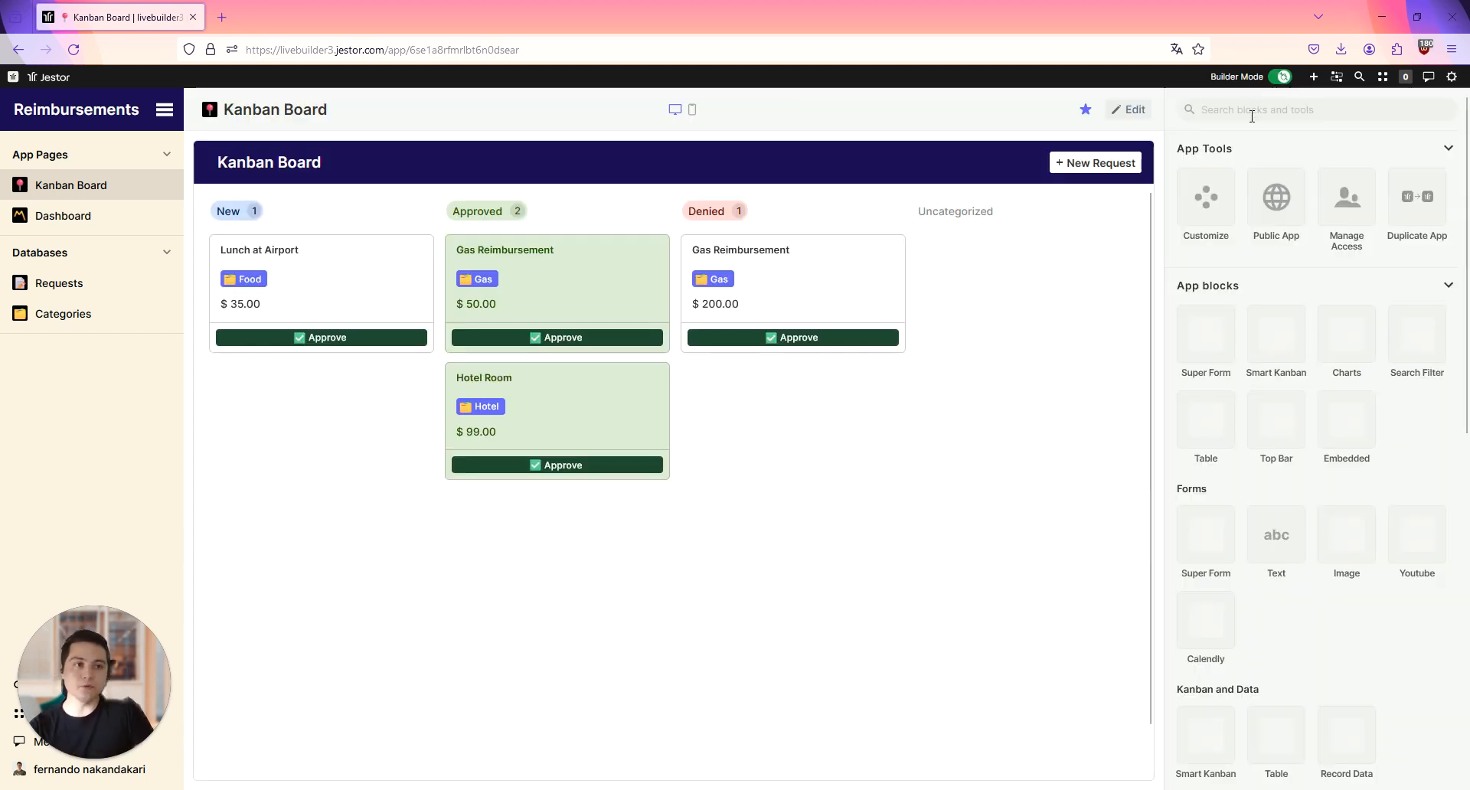
click(1313, 77)
click(1212, 180)
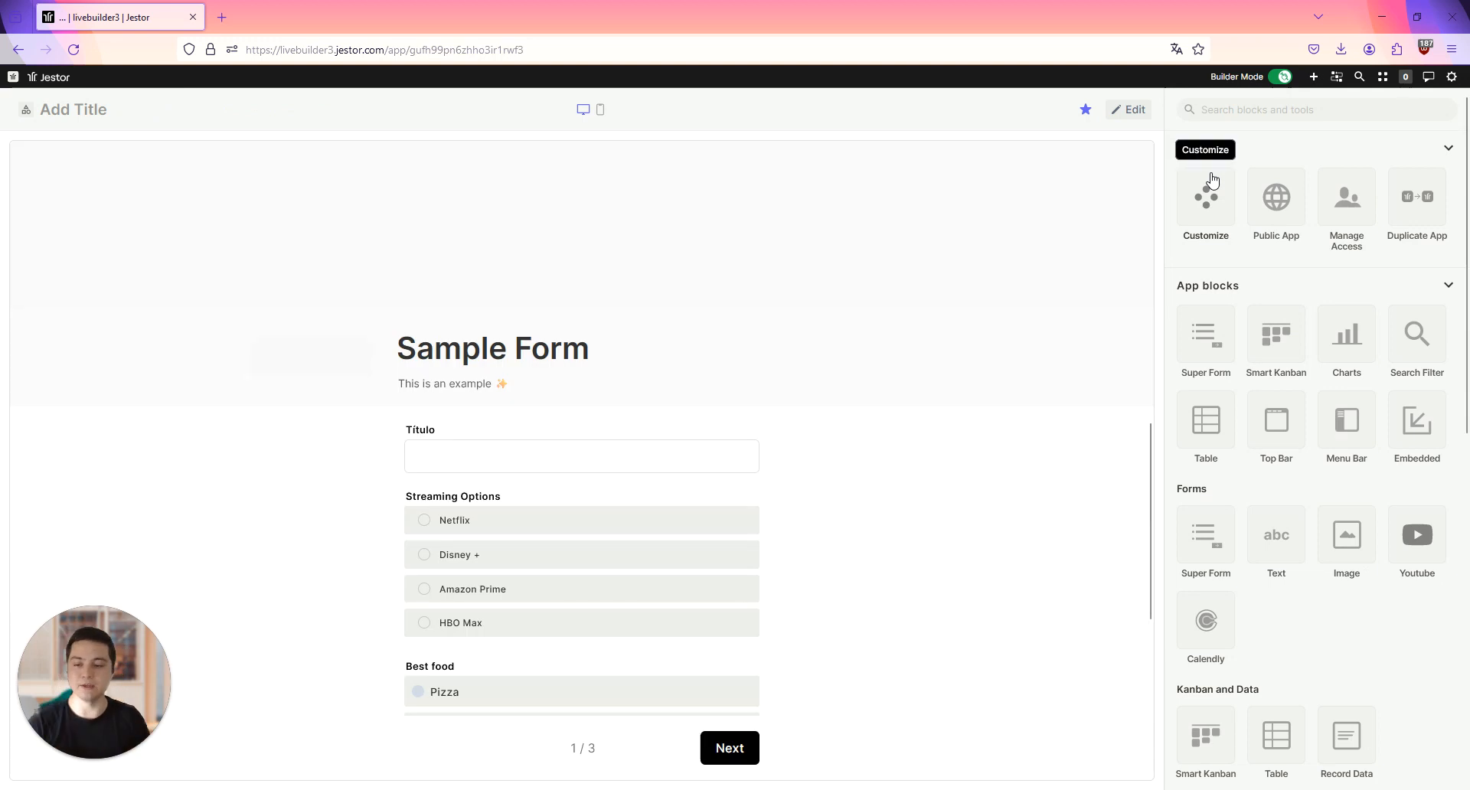
click(83, 109)
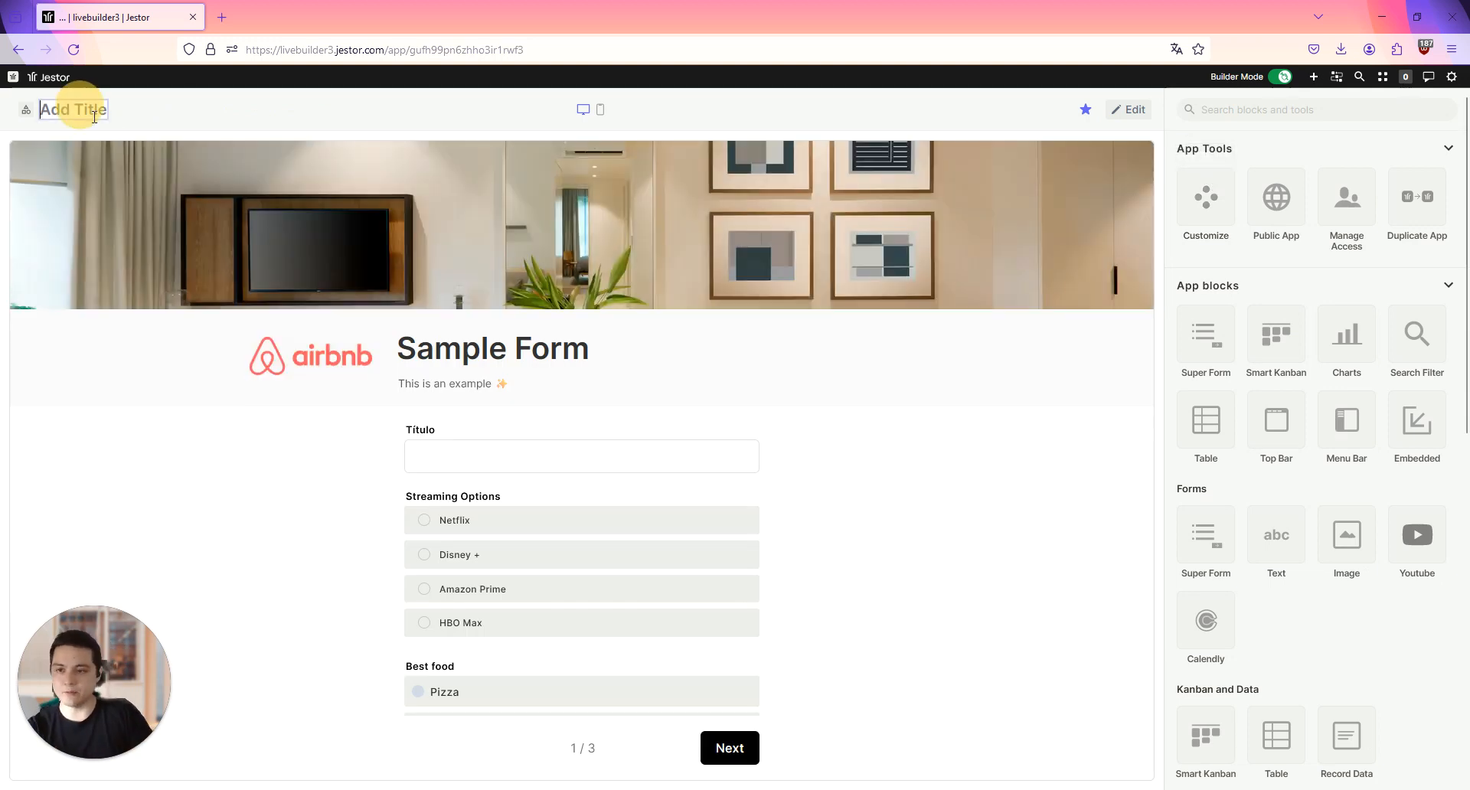
text(Update)
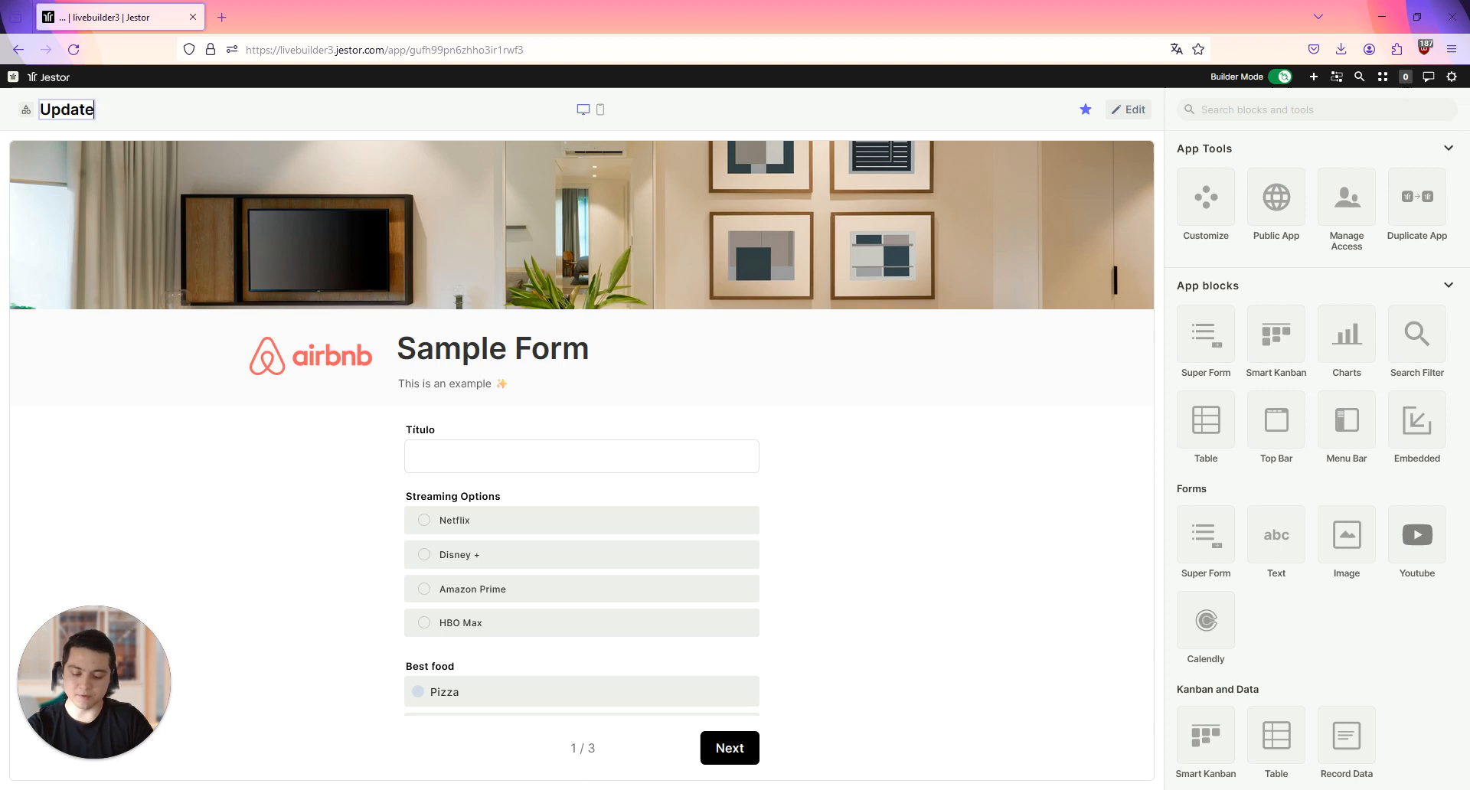
text( Kanban Card)
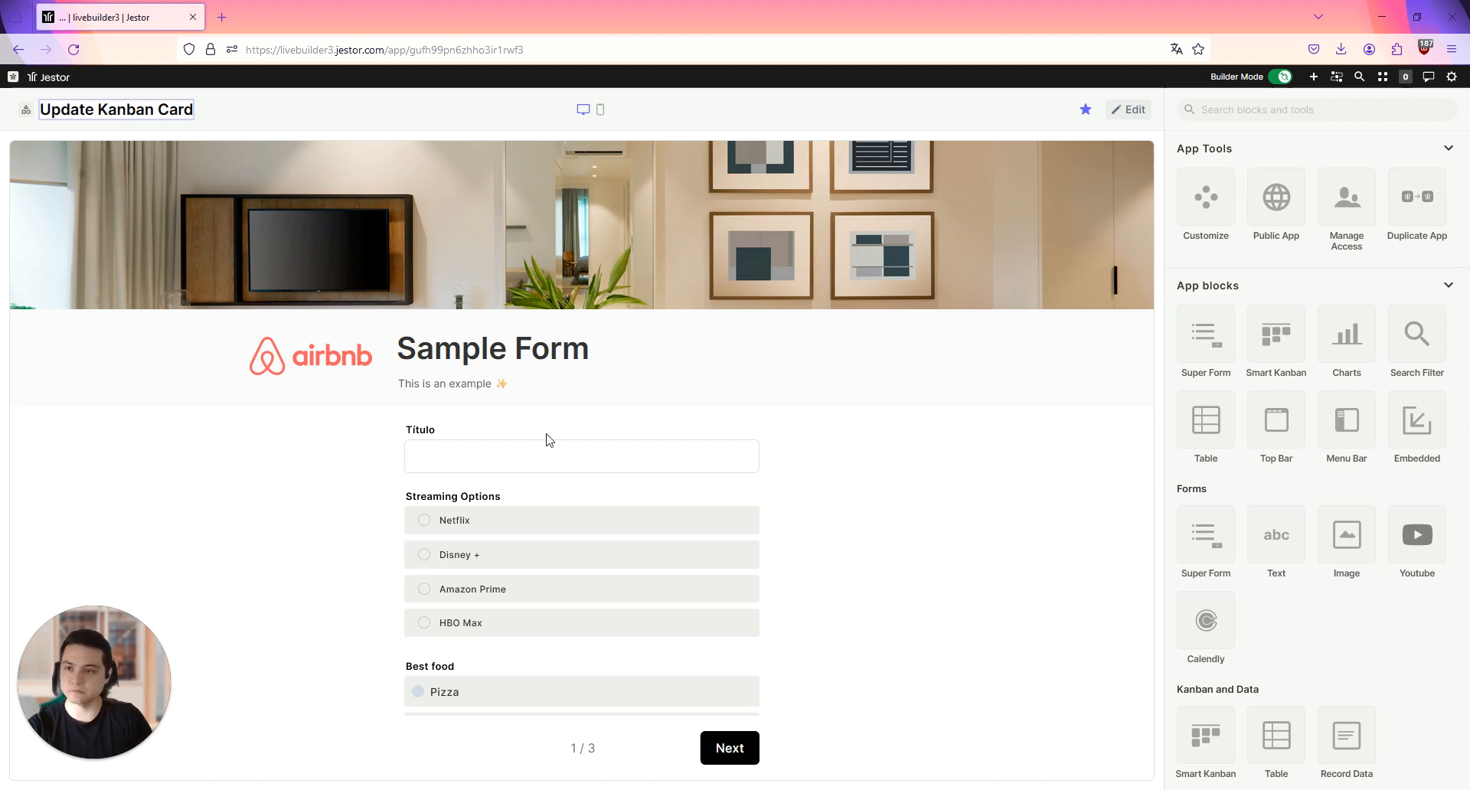
click(572, 383)
Step: Edit the Super Form block: set its title to "Request" and remove its description, logo and cover image
click(1127, 110)
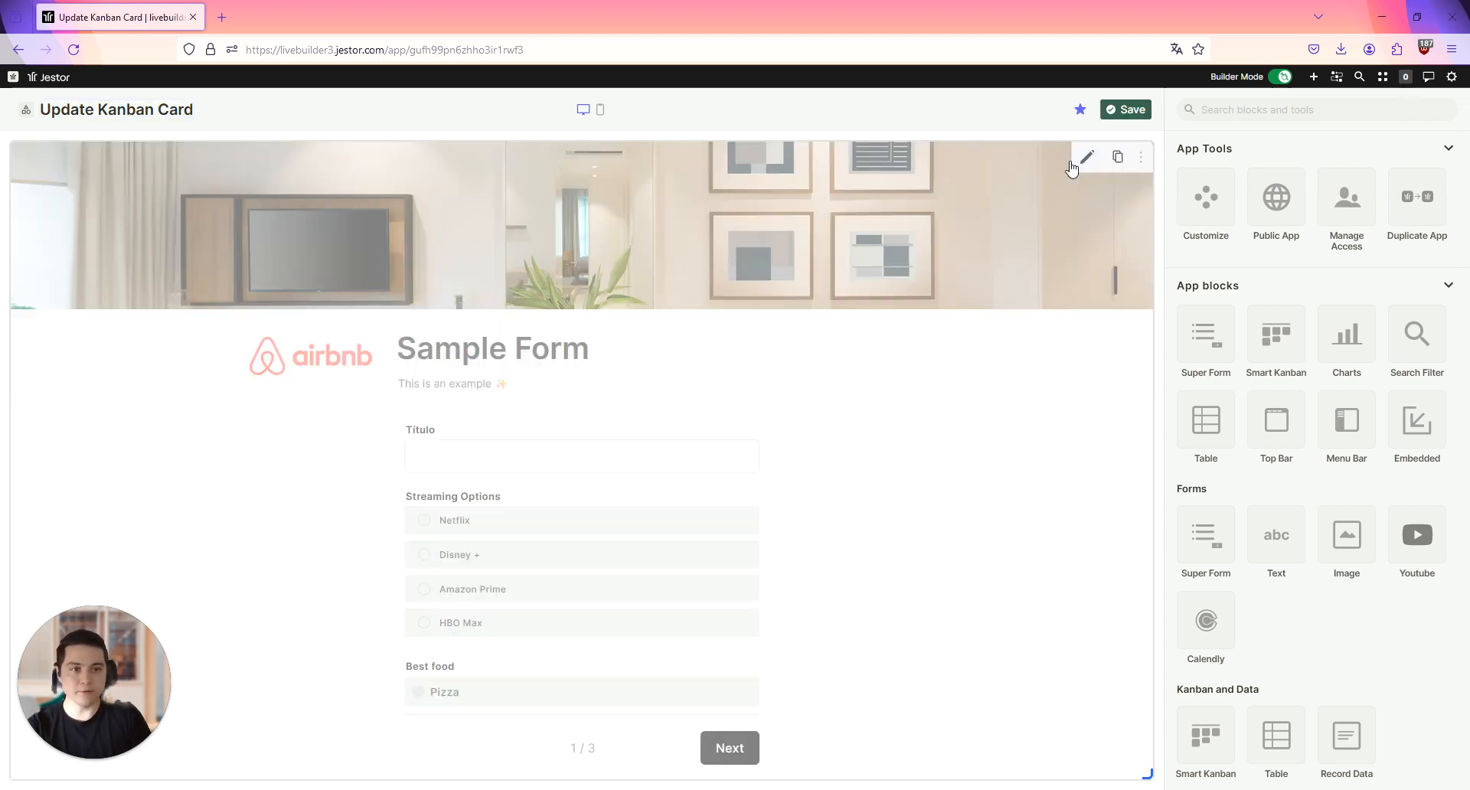
click(1086, 157)
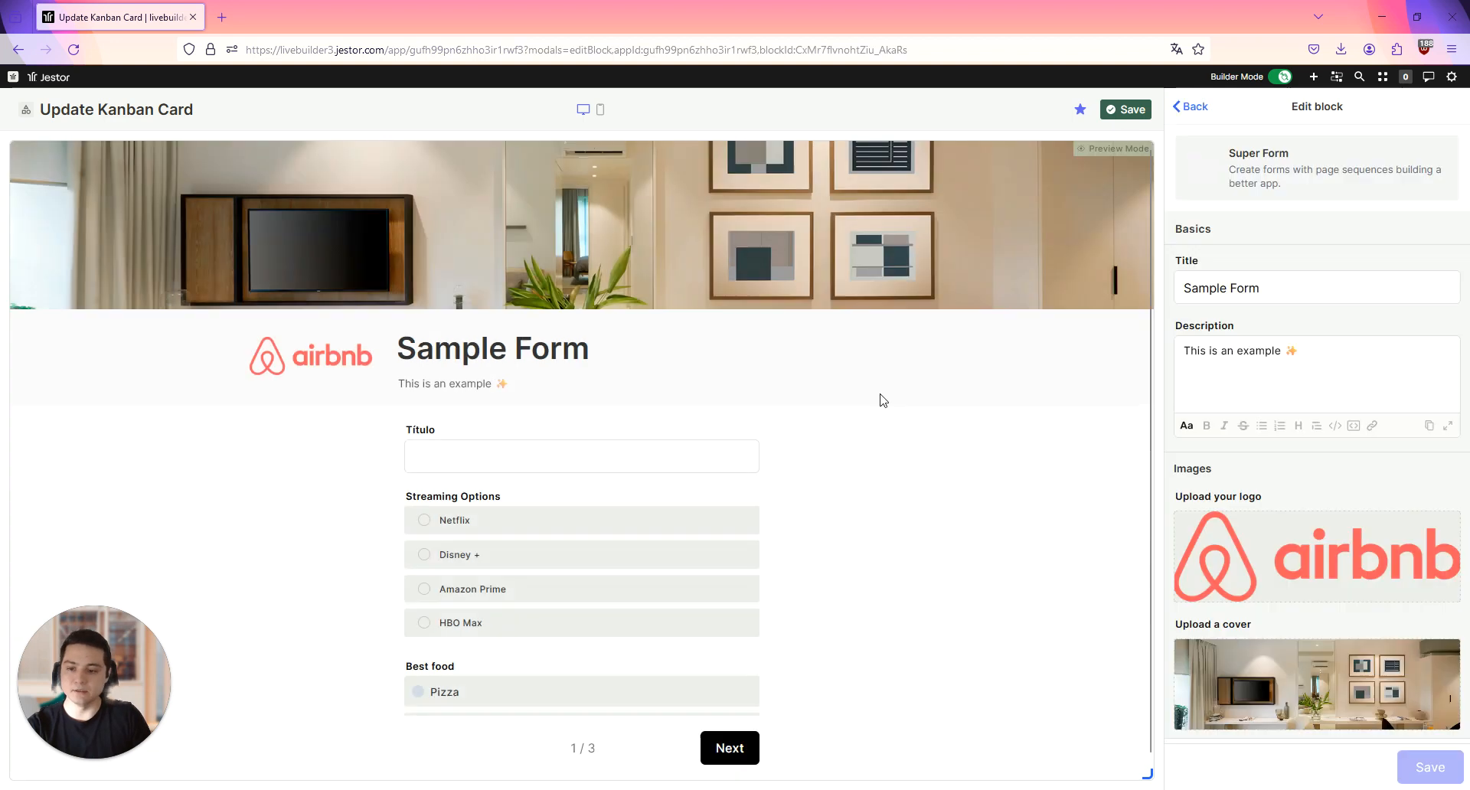
triple_click(1311, 287)
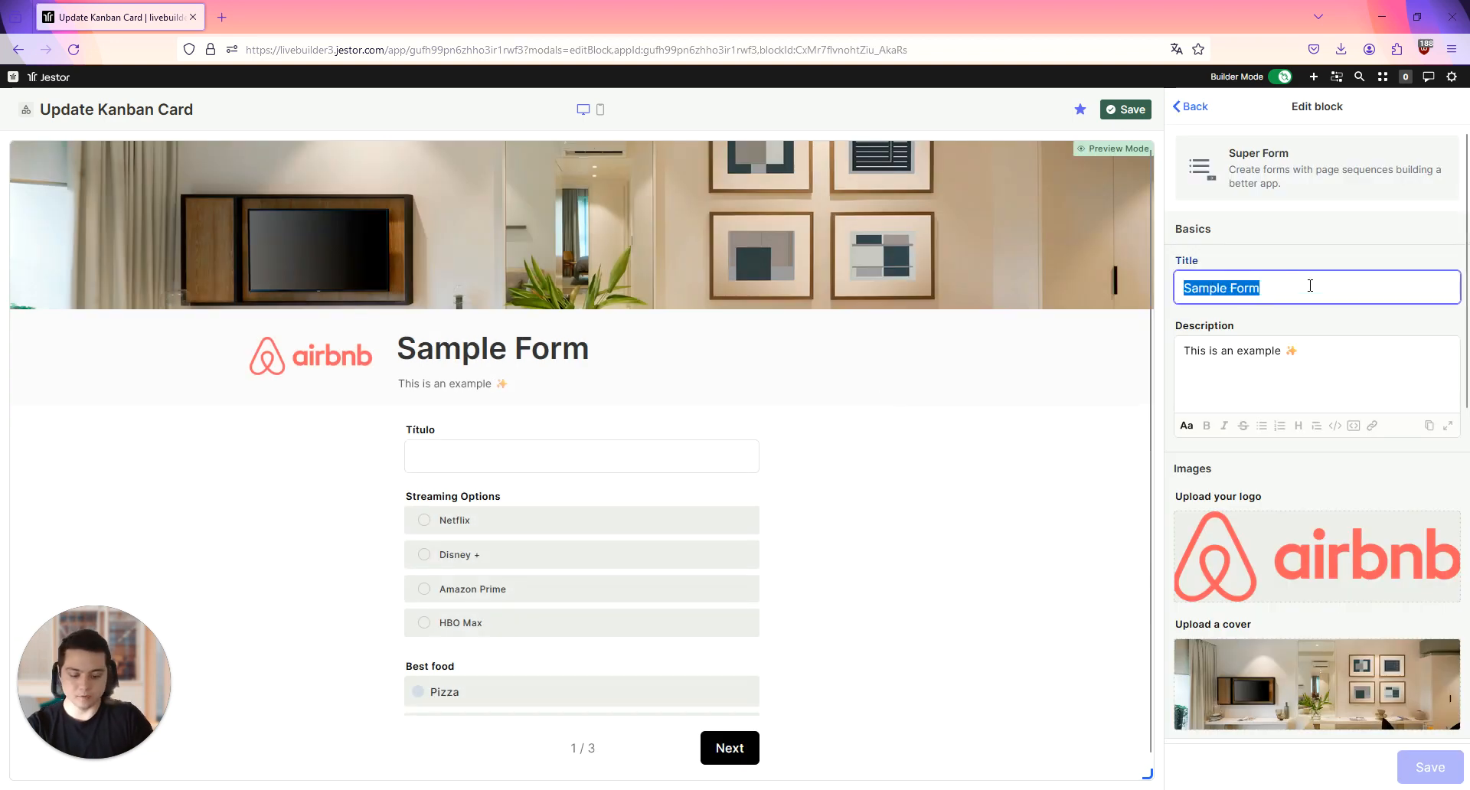
text(Requests)
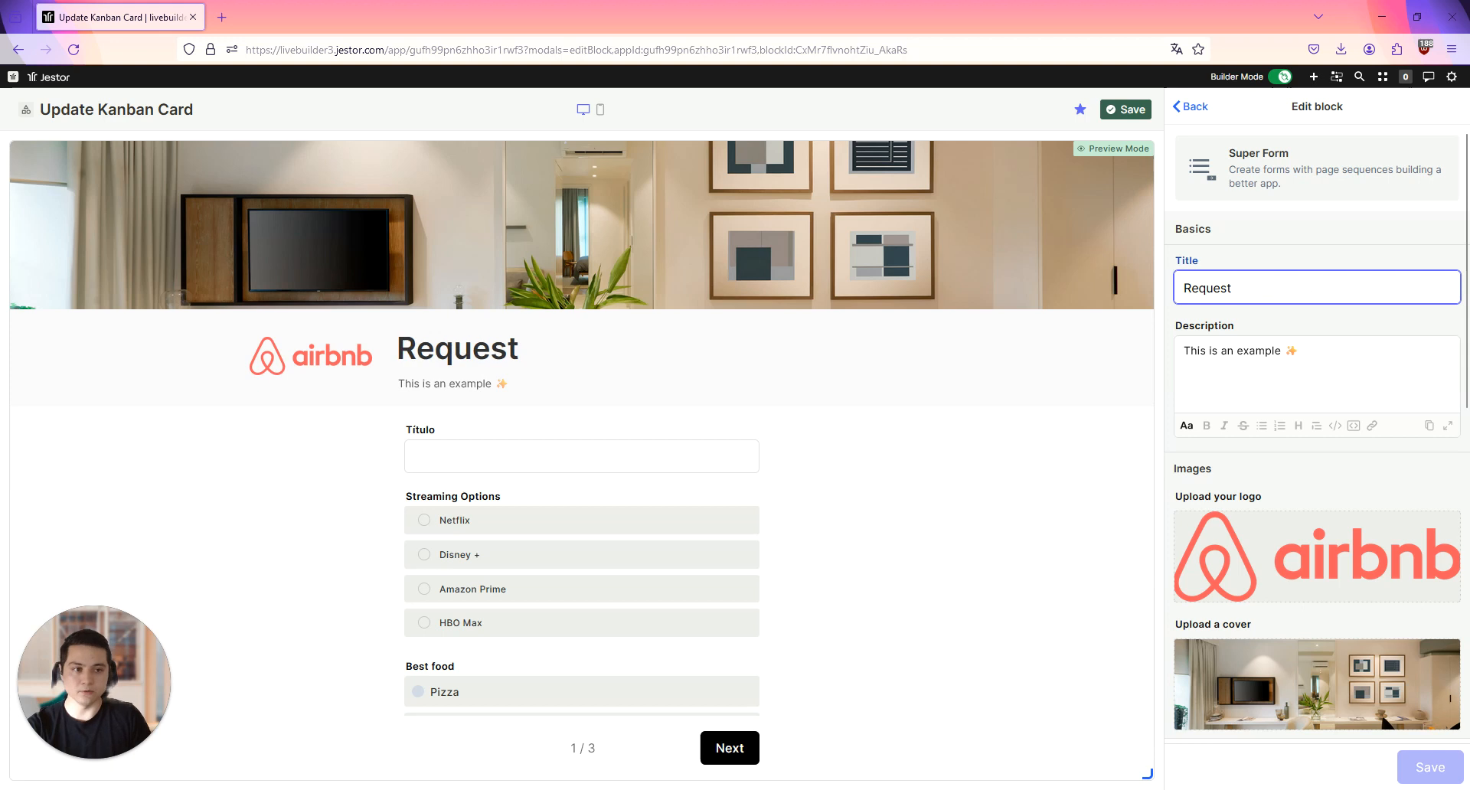
triple_click(1256, 350)
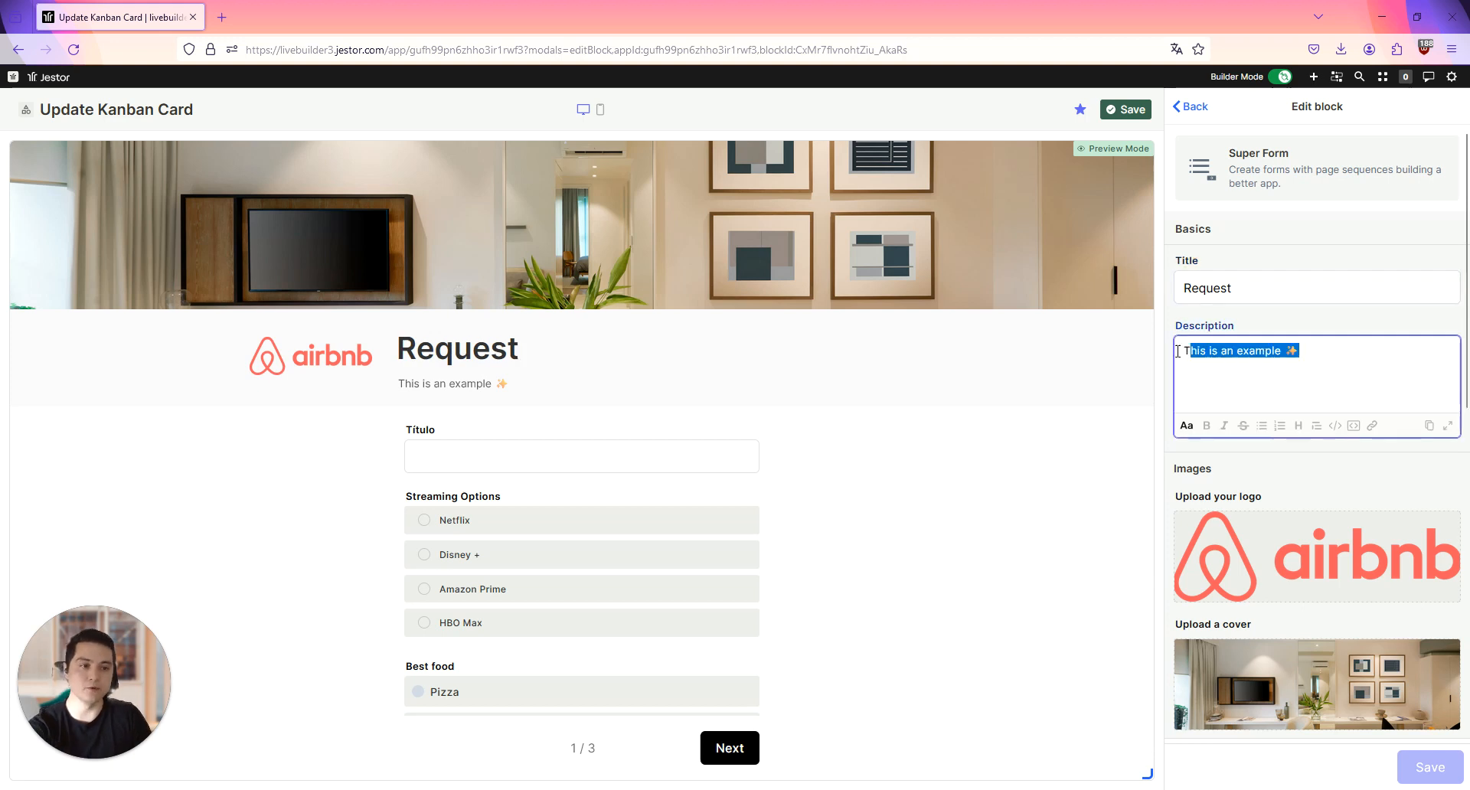
key(BackSpace)
click(1411, 529)
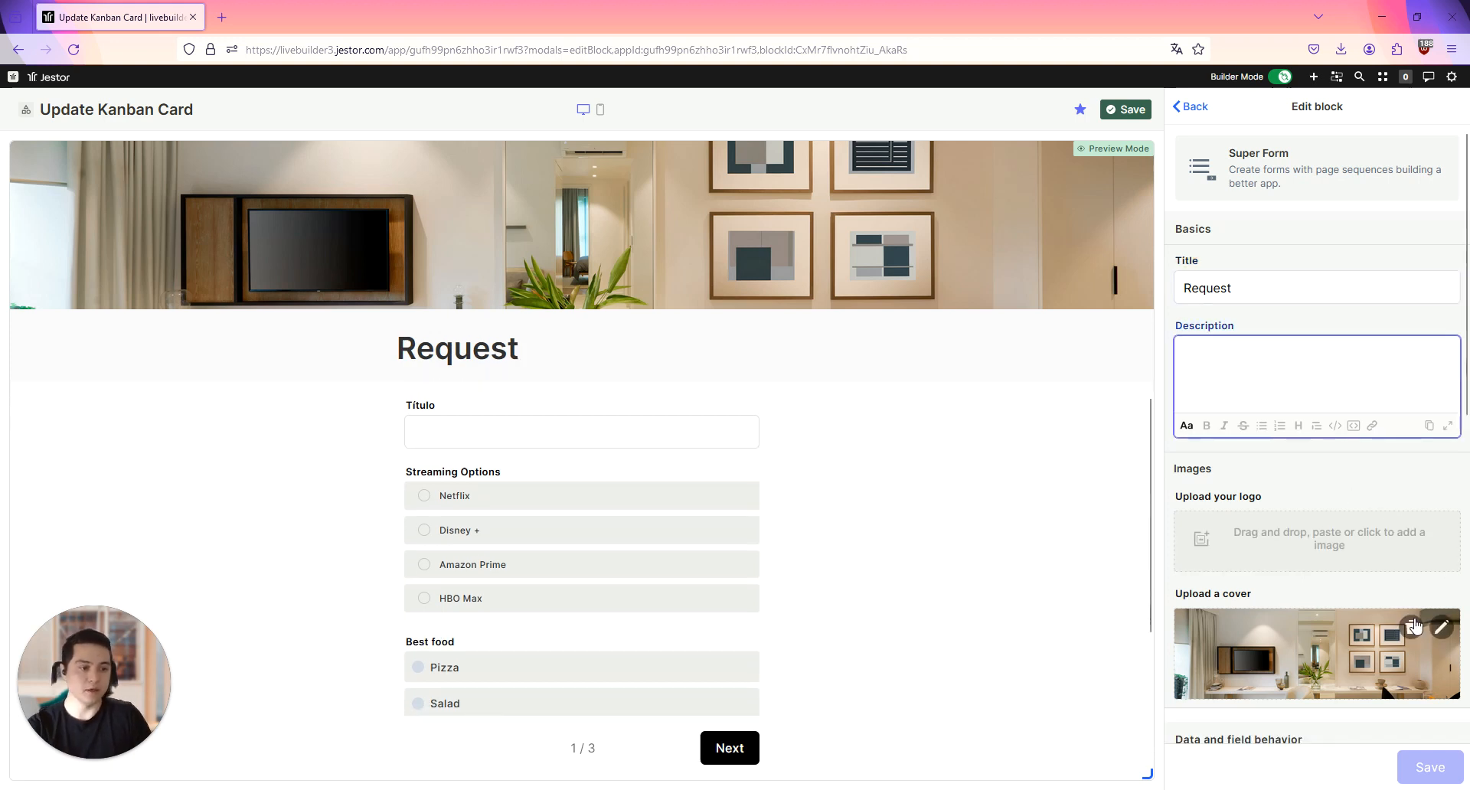
click(1411, 627)
Step: Set the form block's data table to Requests
scroll(1409, 475, down, 5)
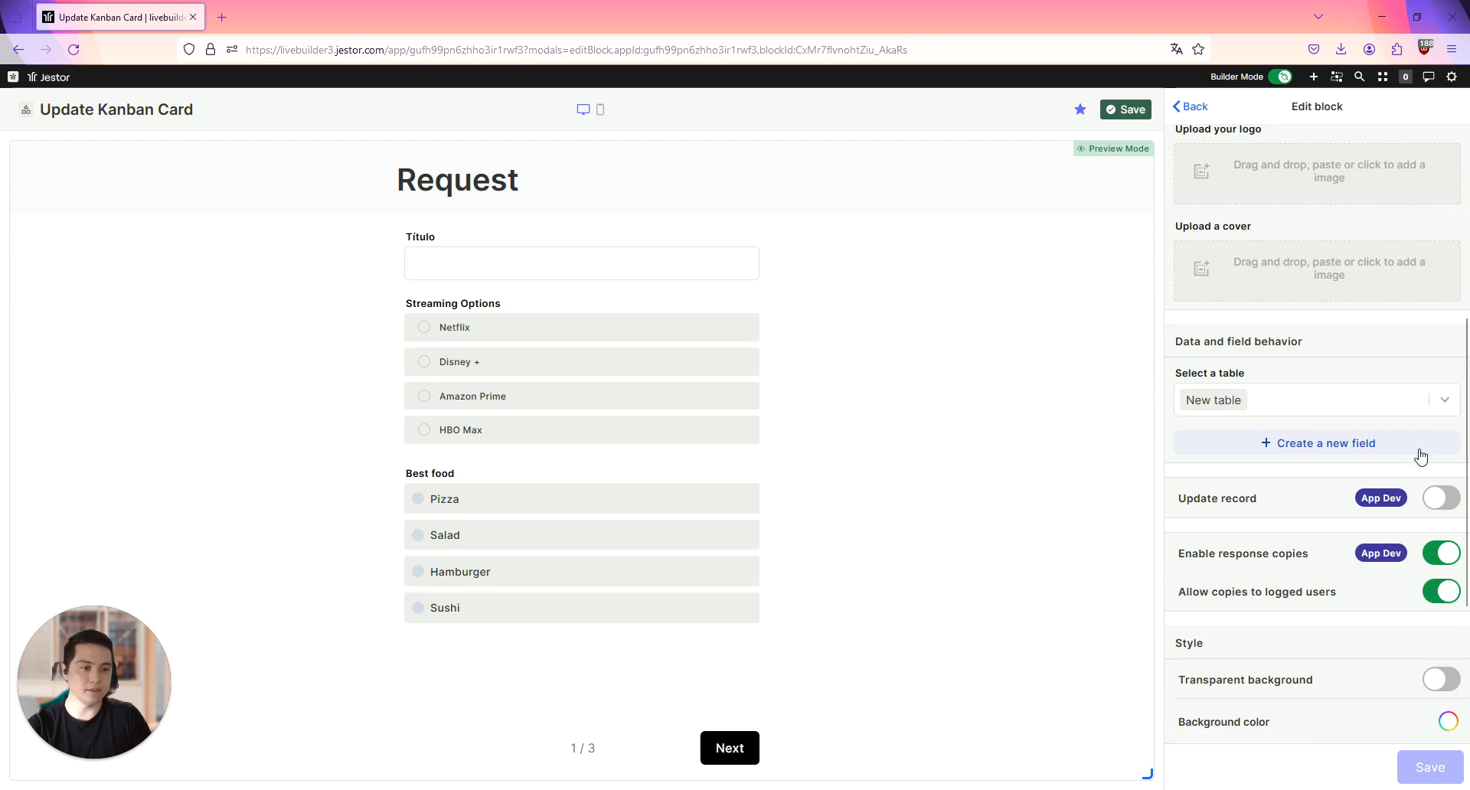
click(1369, 404)
text(req)
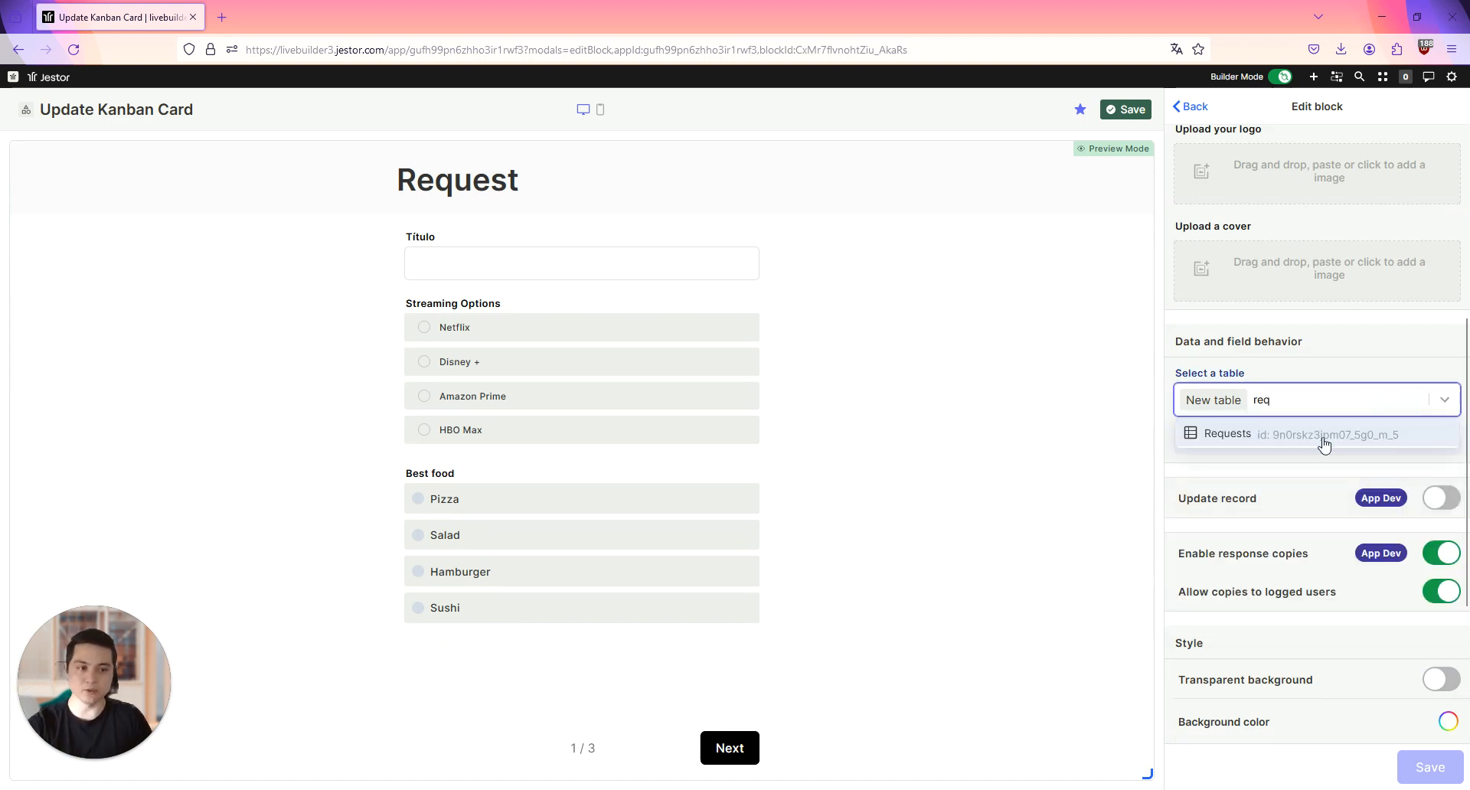
click(1322, 436)
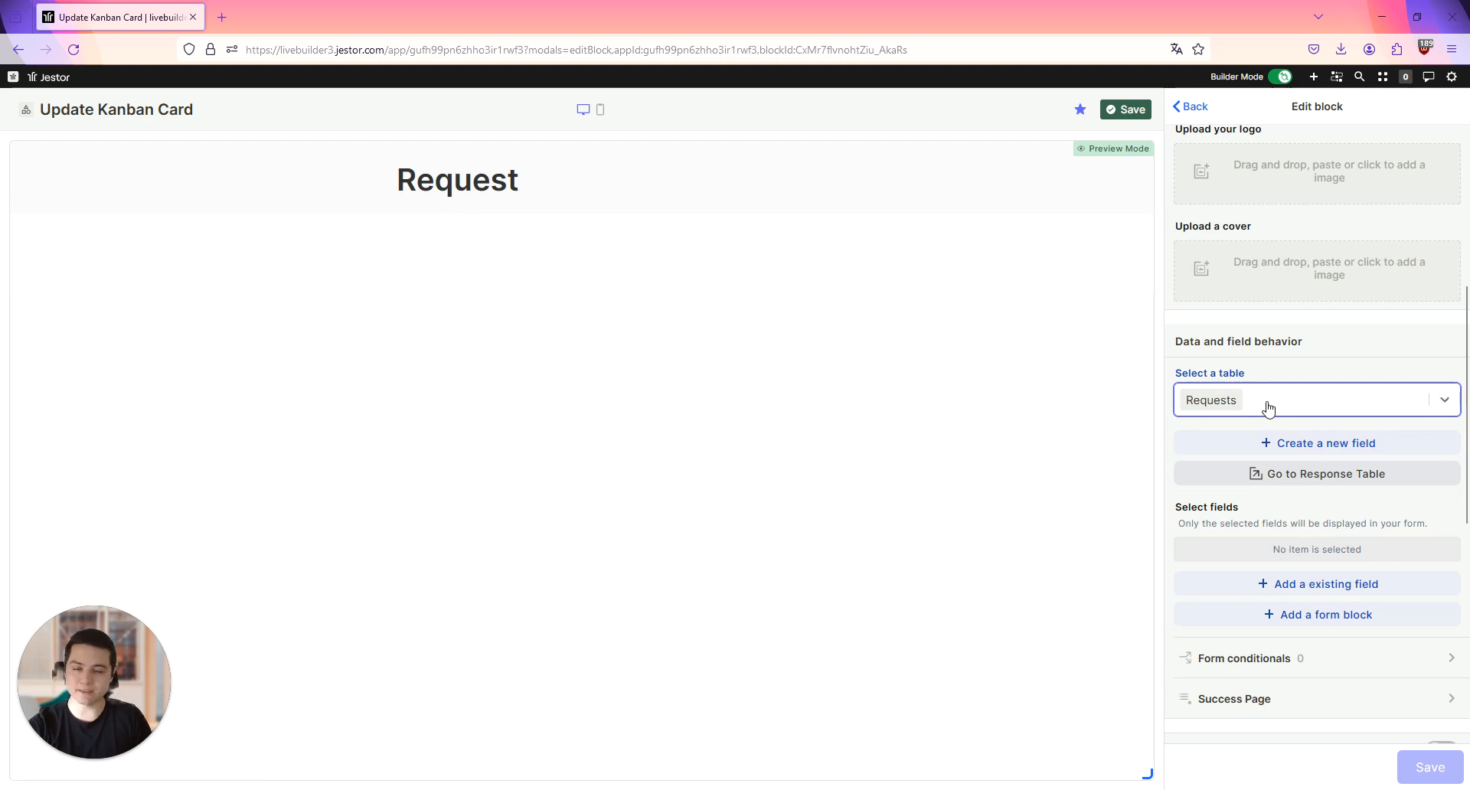
Step: Add the existing Title, Description and Amount fields to the form
scroll(1351, 368, down, 2)
scroll(1351, 367, down, 1)
click(1322, 404)
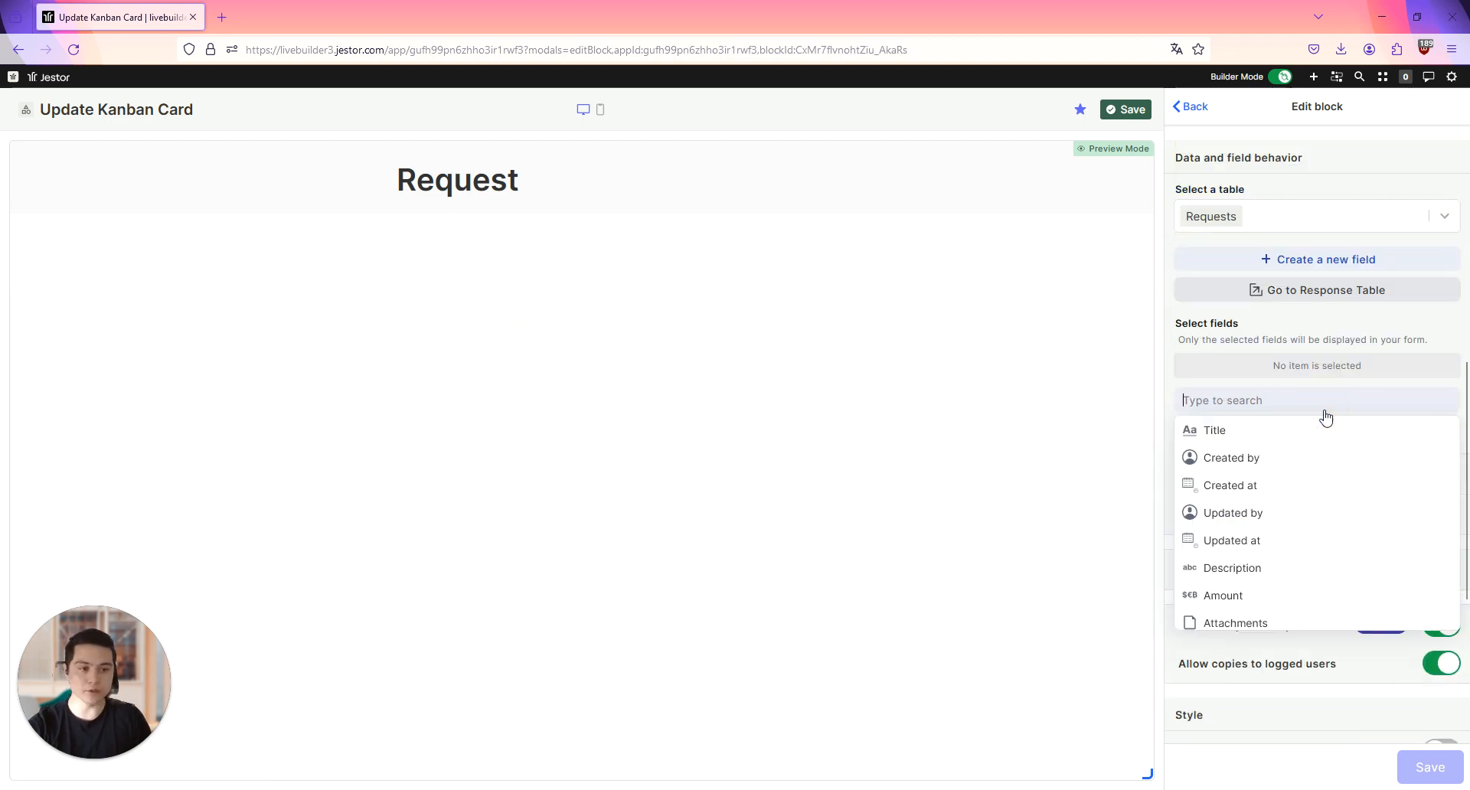
click(1263, 436)
click(1277, 404)
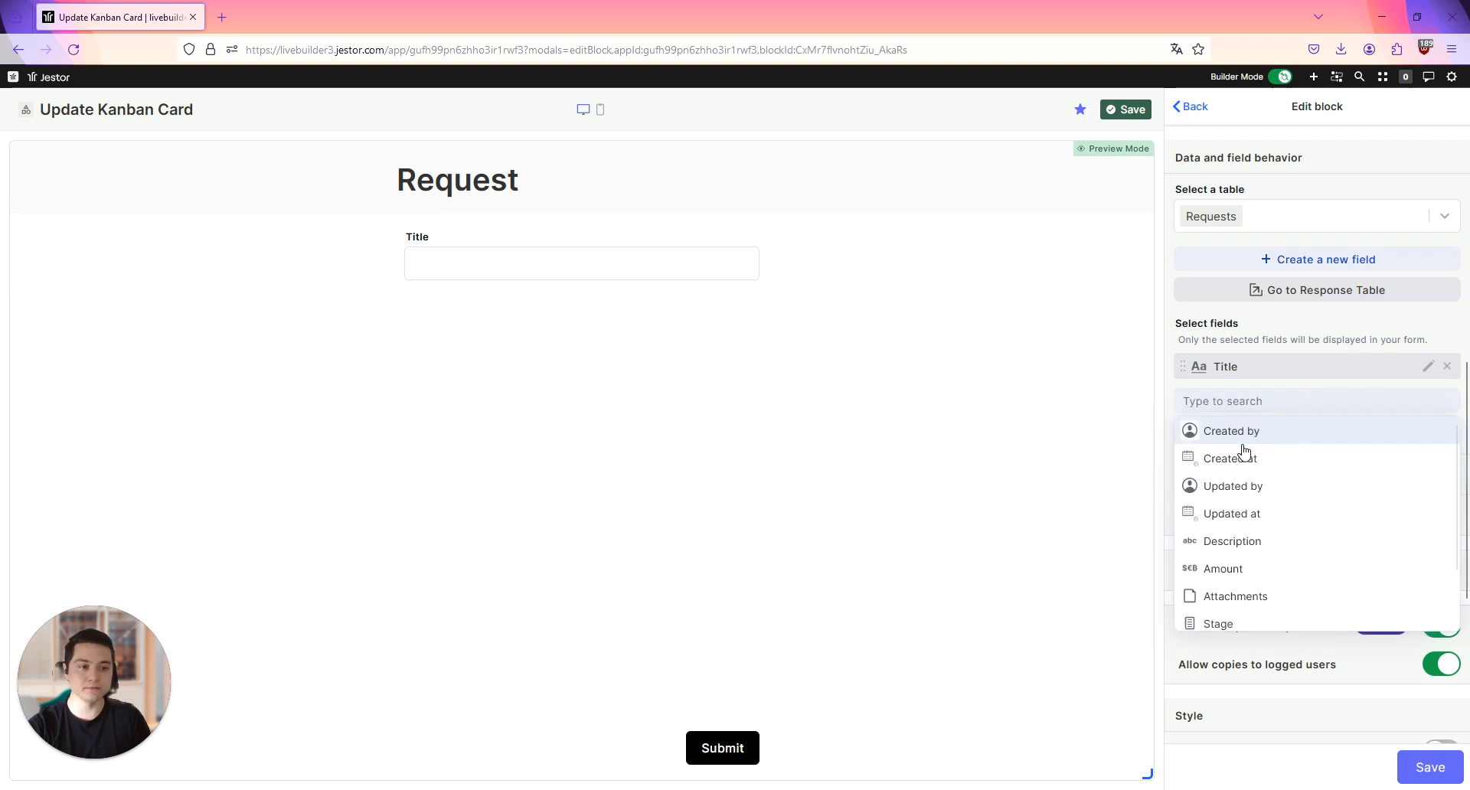
click(1266, 548)
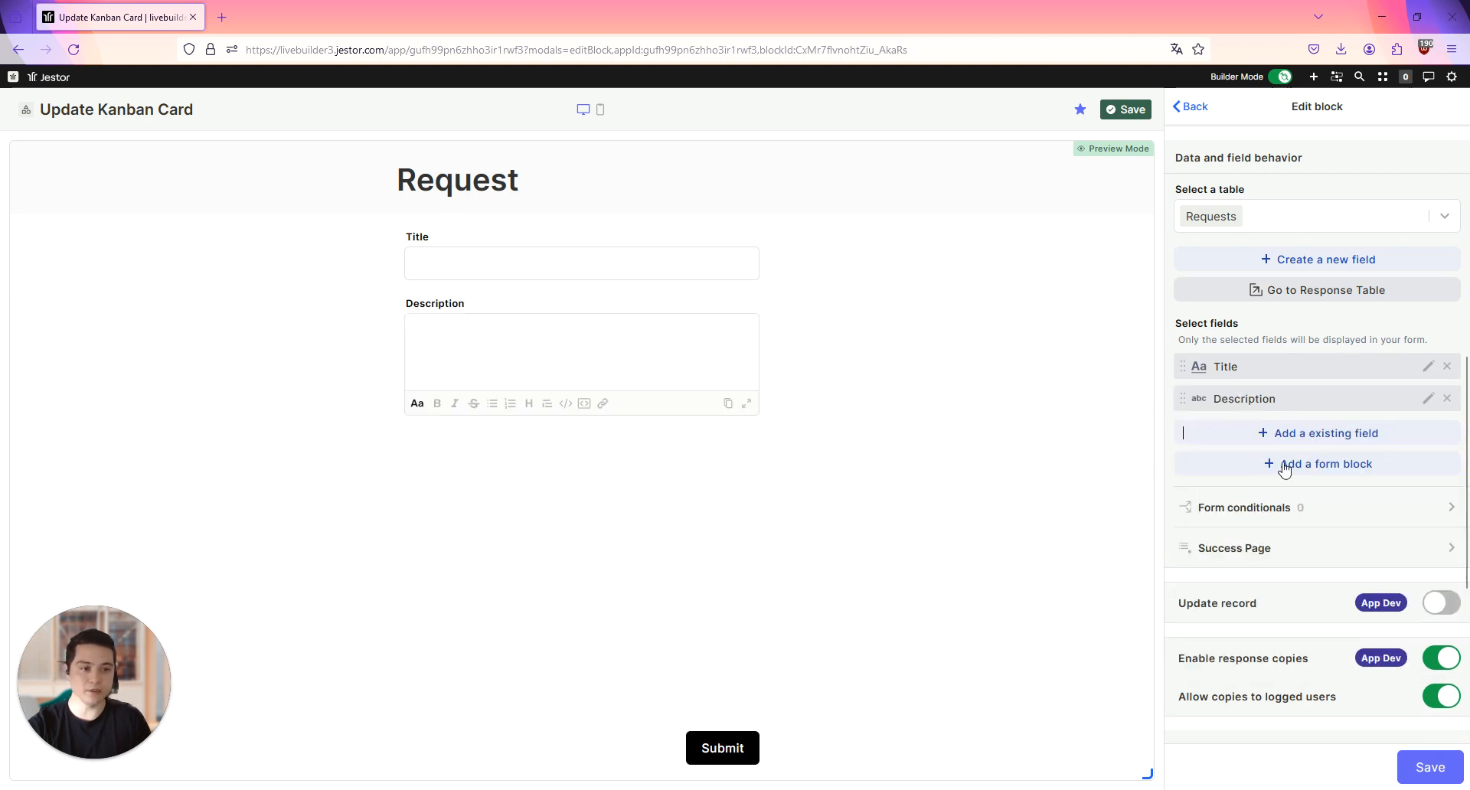
click(1284, 452)
click(1224, 573)
Step: Add the existing Attachments, Category and Stage fields to the form, in that order
click(1296, 463)
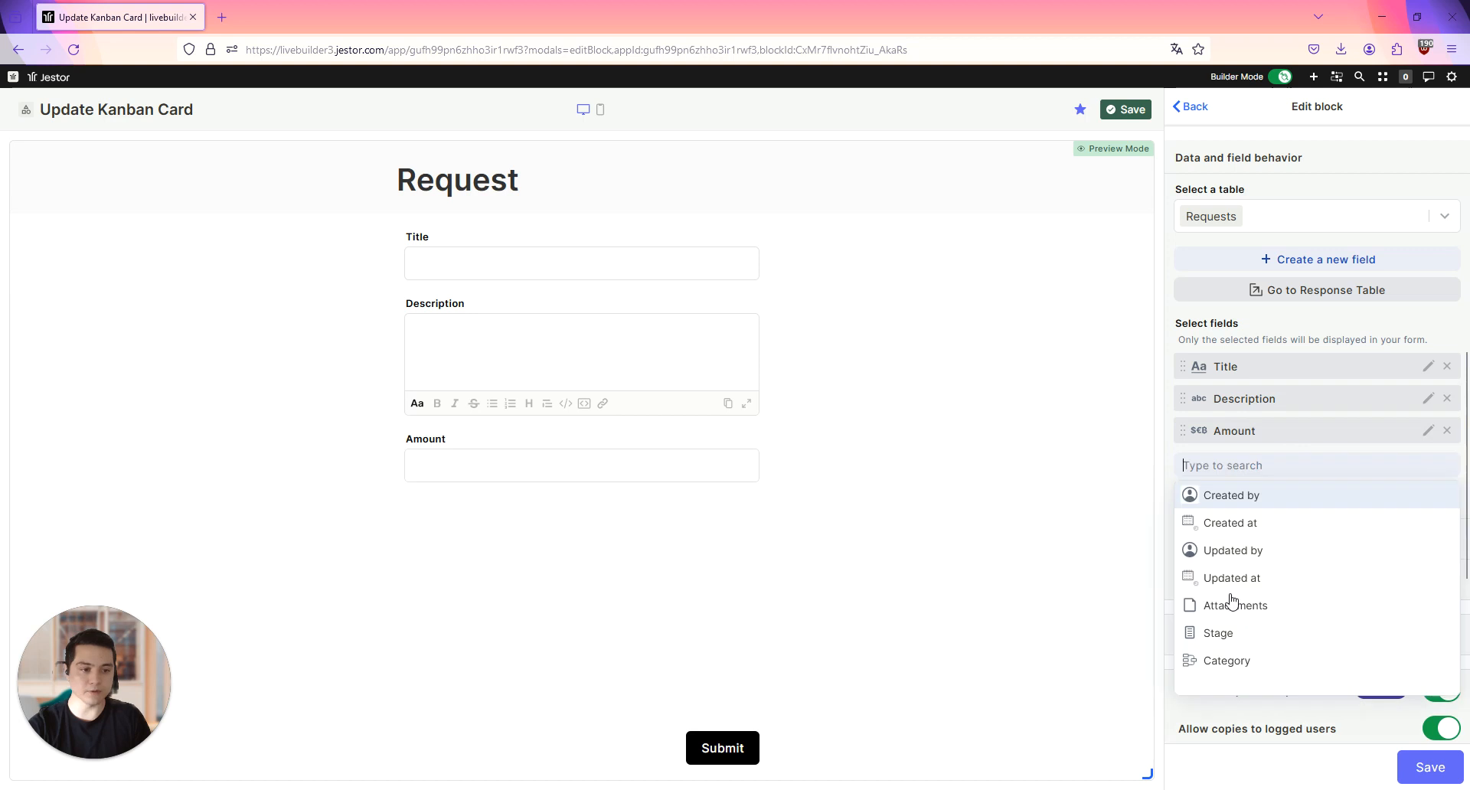
click(1299, 469)
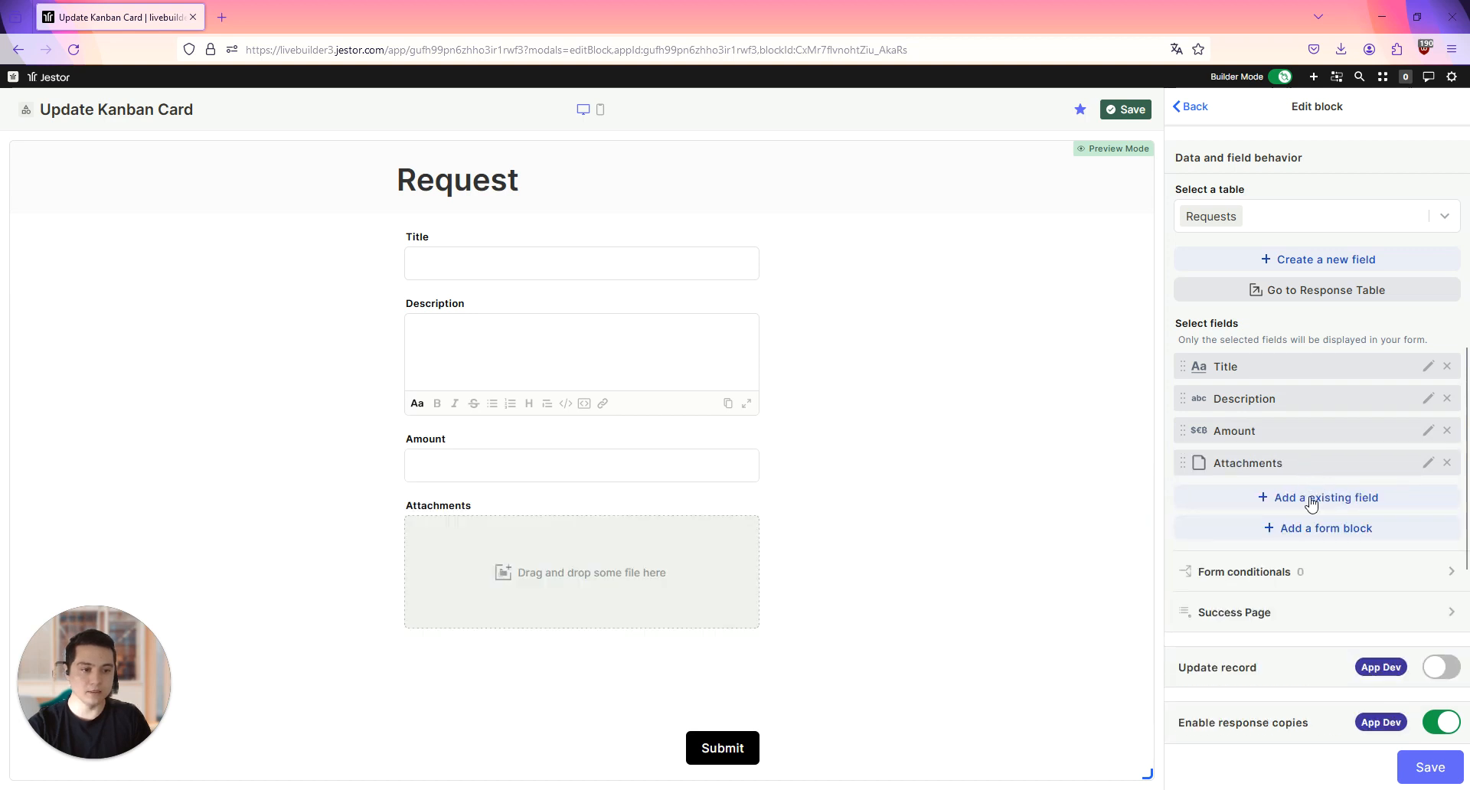
click(1306, 498)
click(1264, 663)
click(1328, 528)
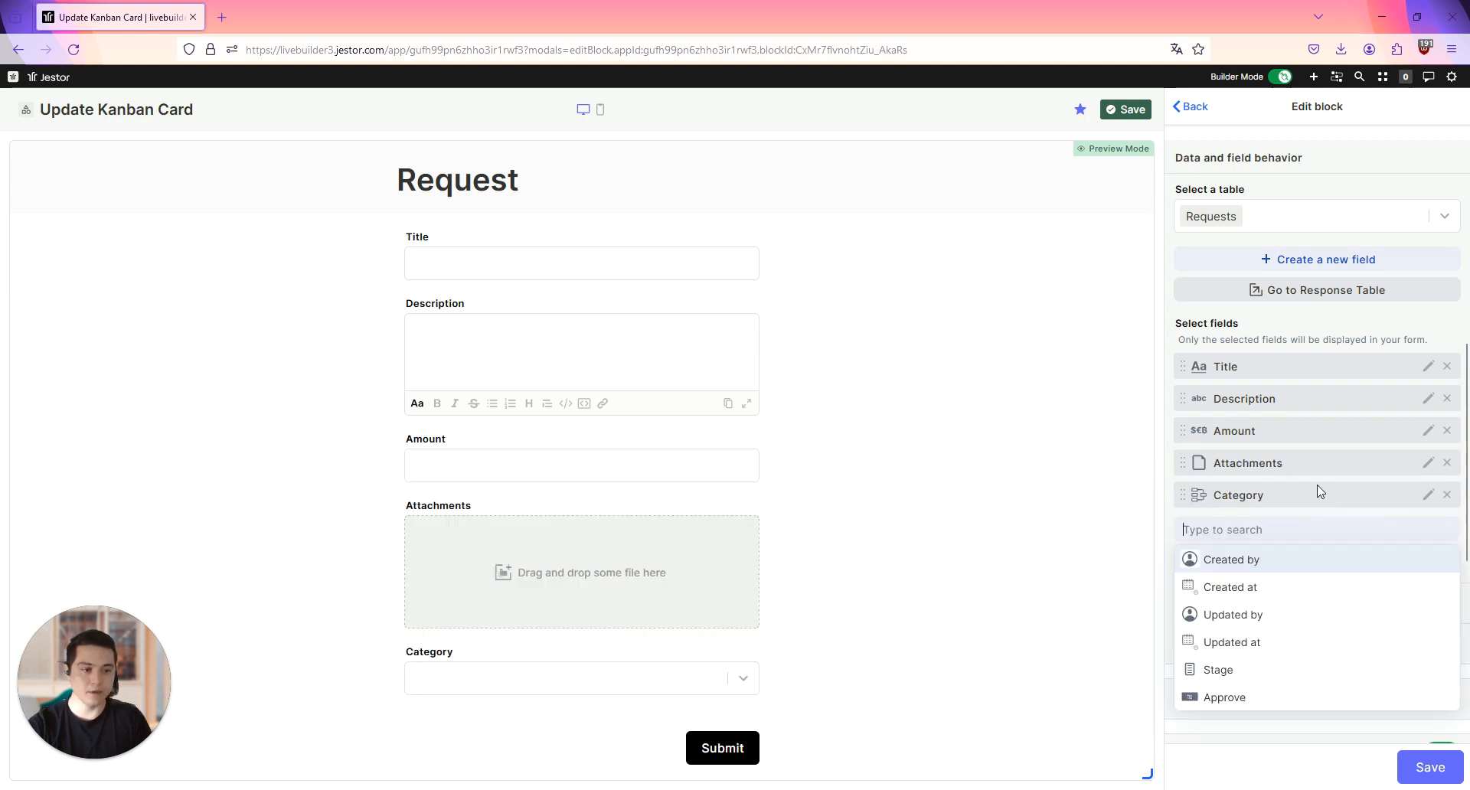
scroll(1319, 494, down, 1)
click(1252, 580)
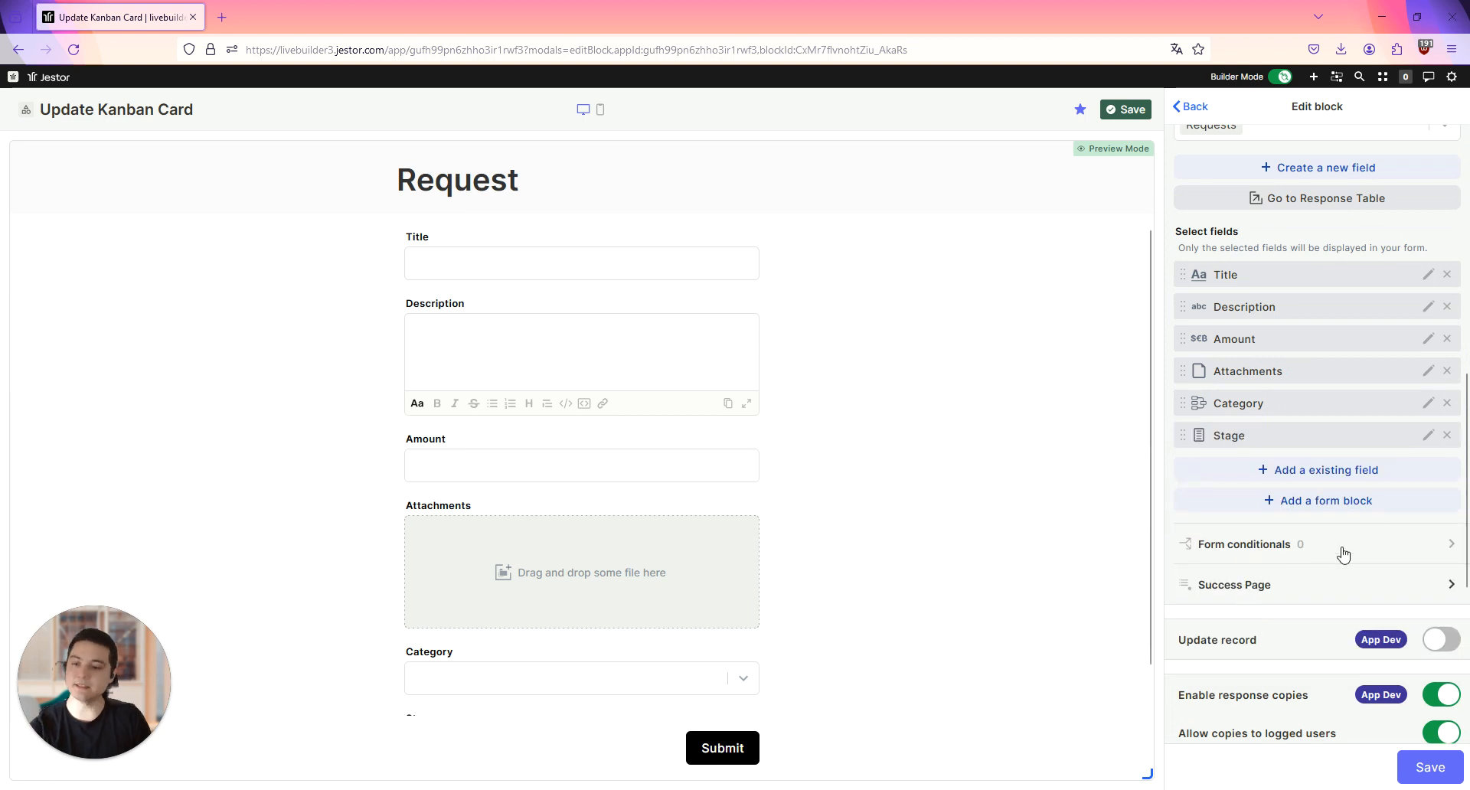
Step: Make the form's Stage field read only, set its view style to Button like, and save the field settings
click(1429, 435)
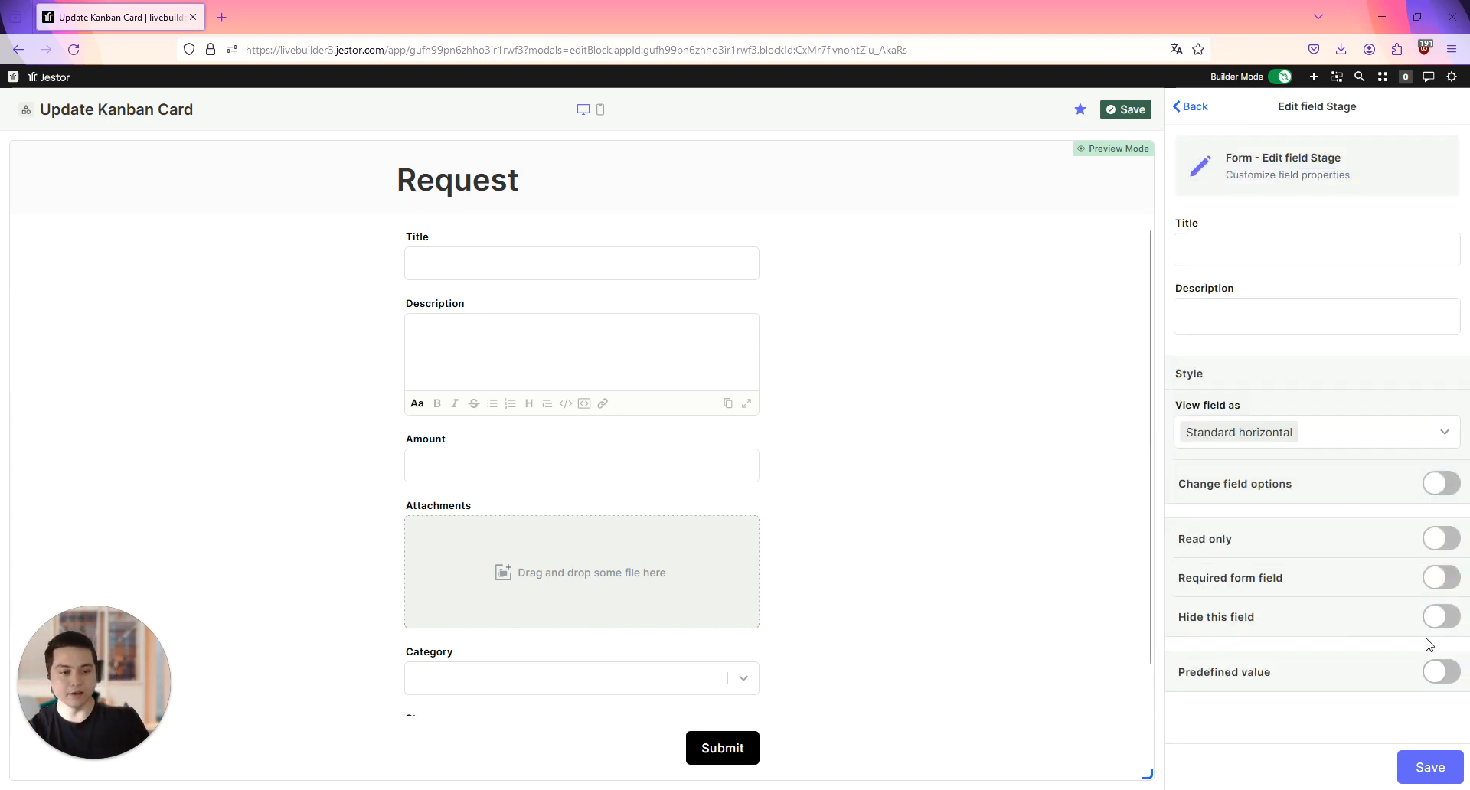
click(1443, 543)
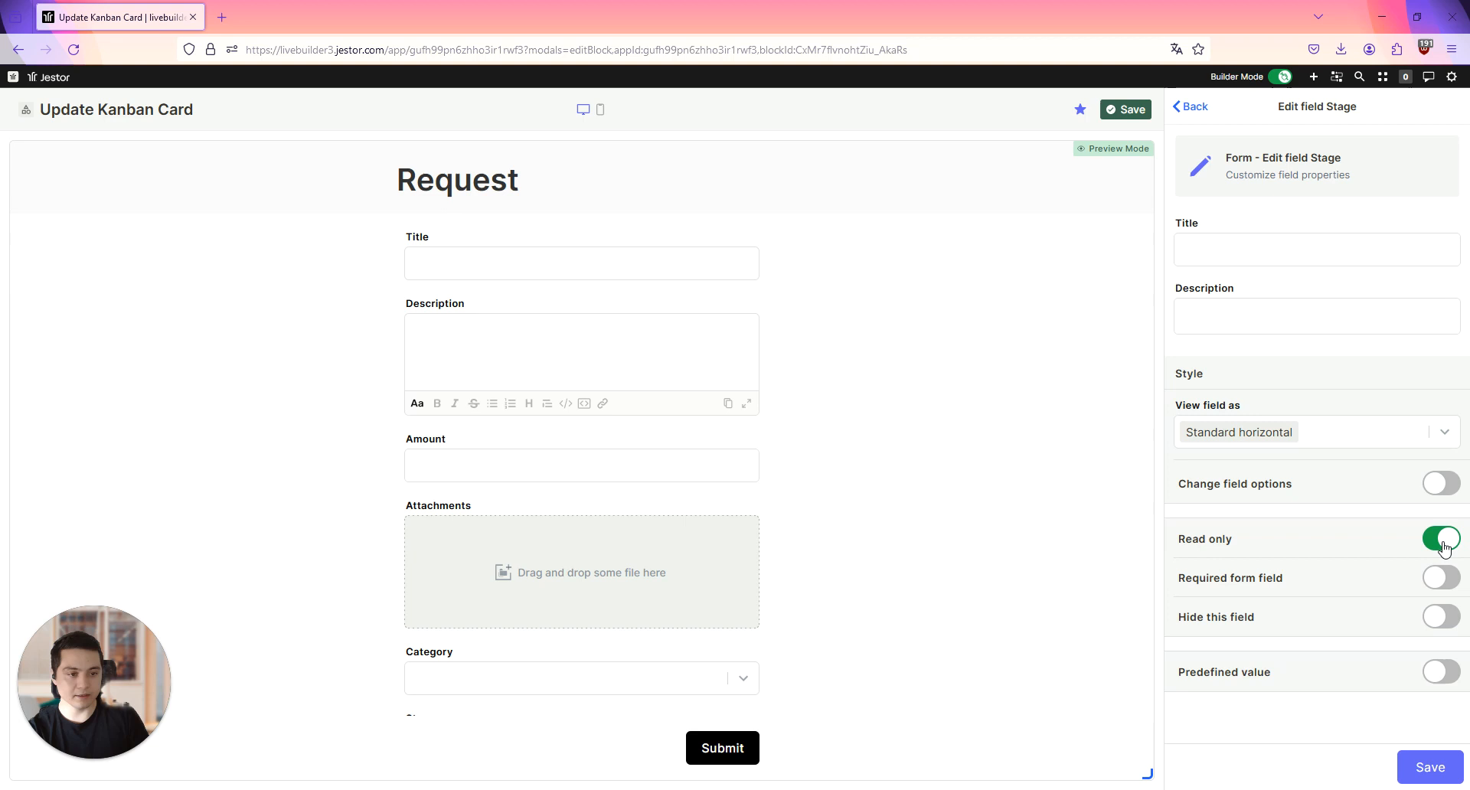
click(1387, 446)
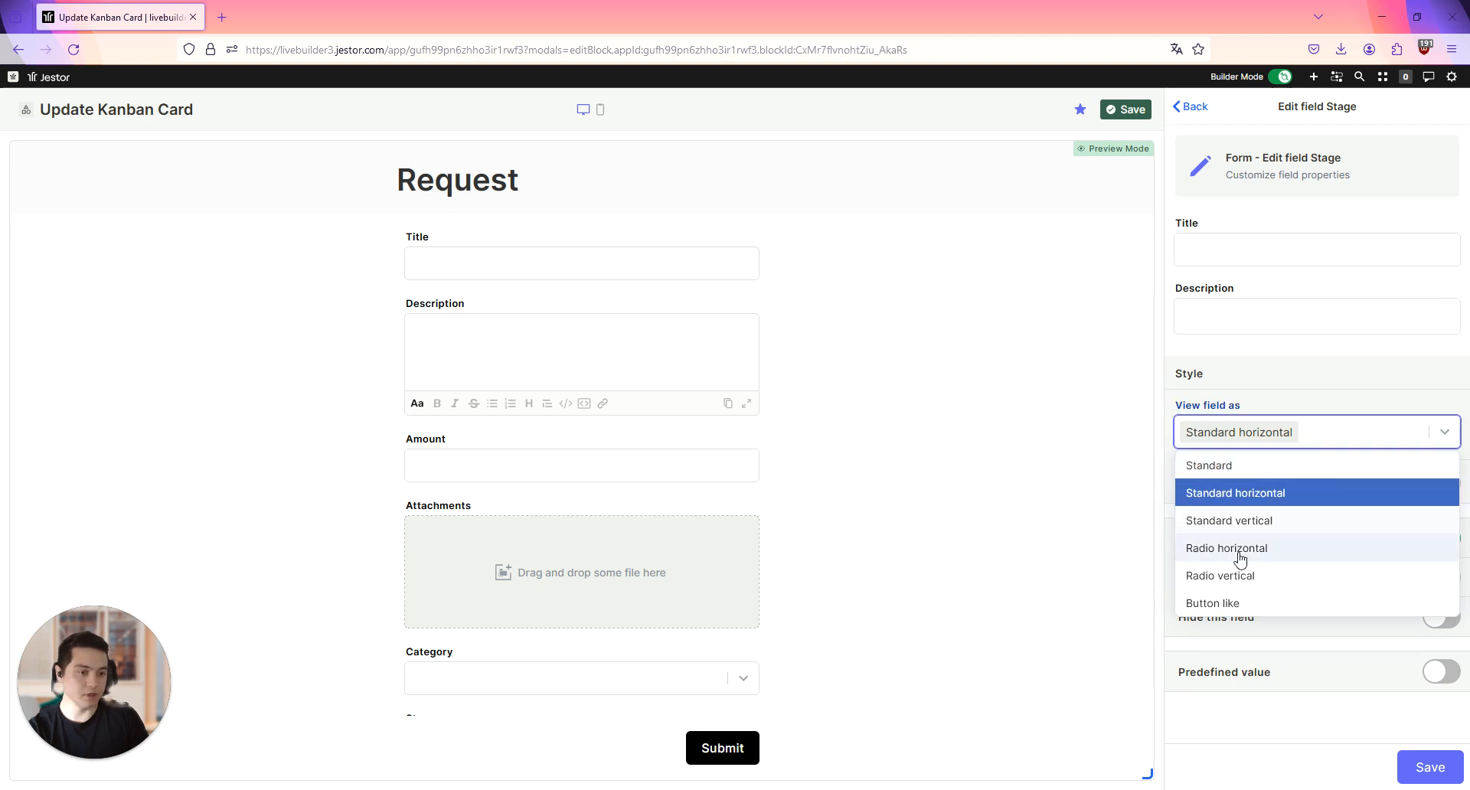
click(1253, 604)
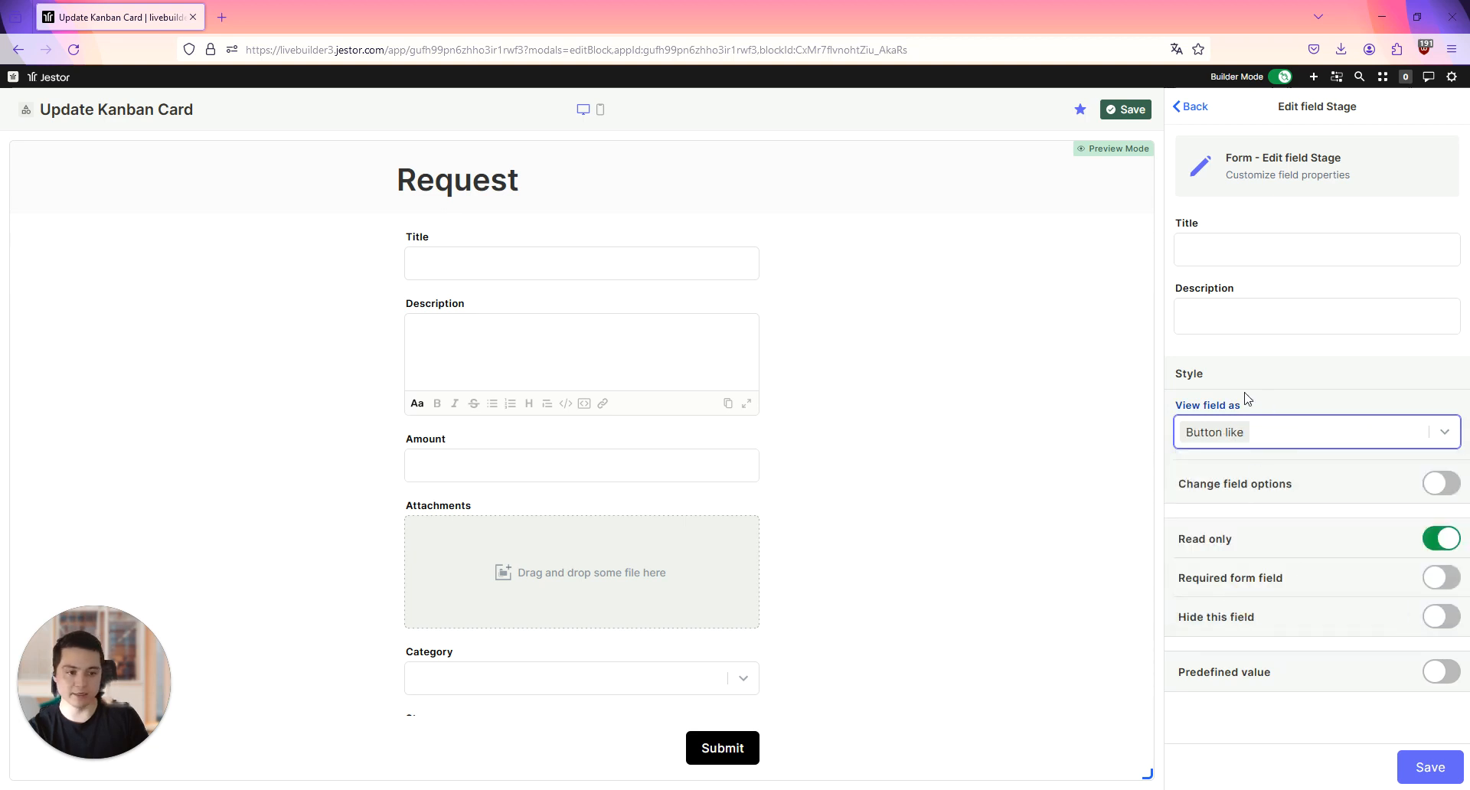
scroll(582, 507, down, 1)
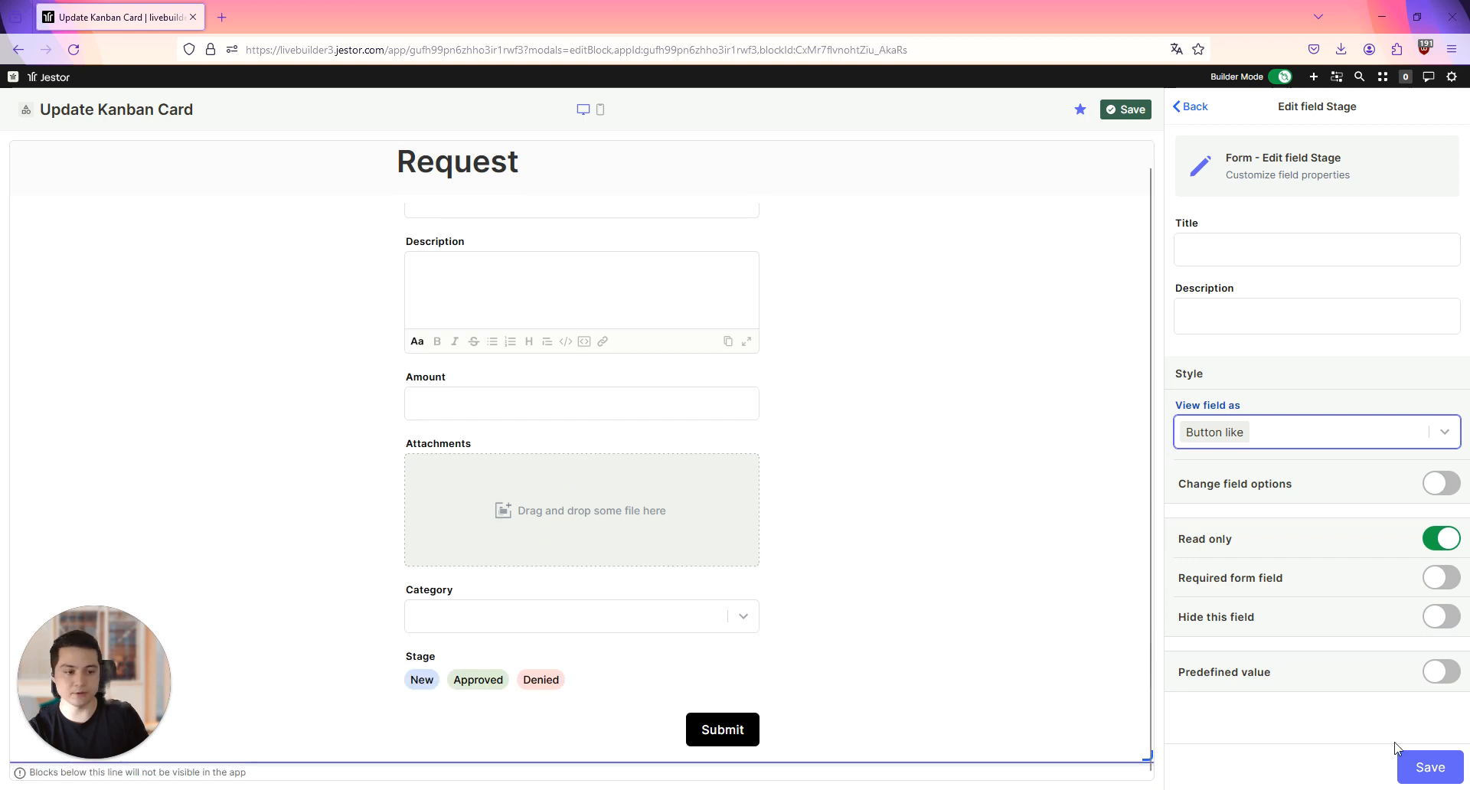
click(1428, 768)
scroll(563, 659, down, 1)
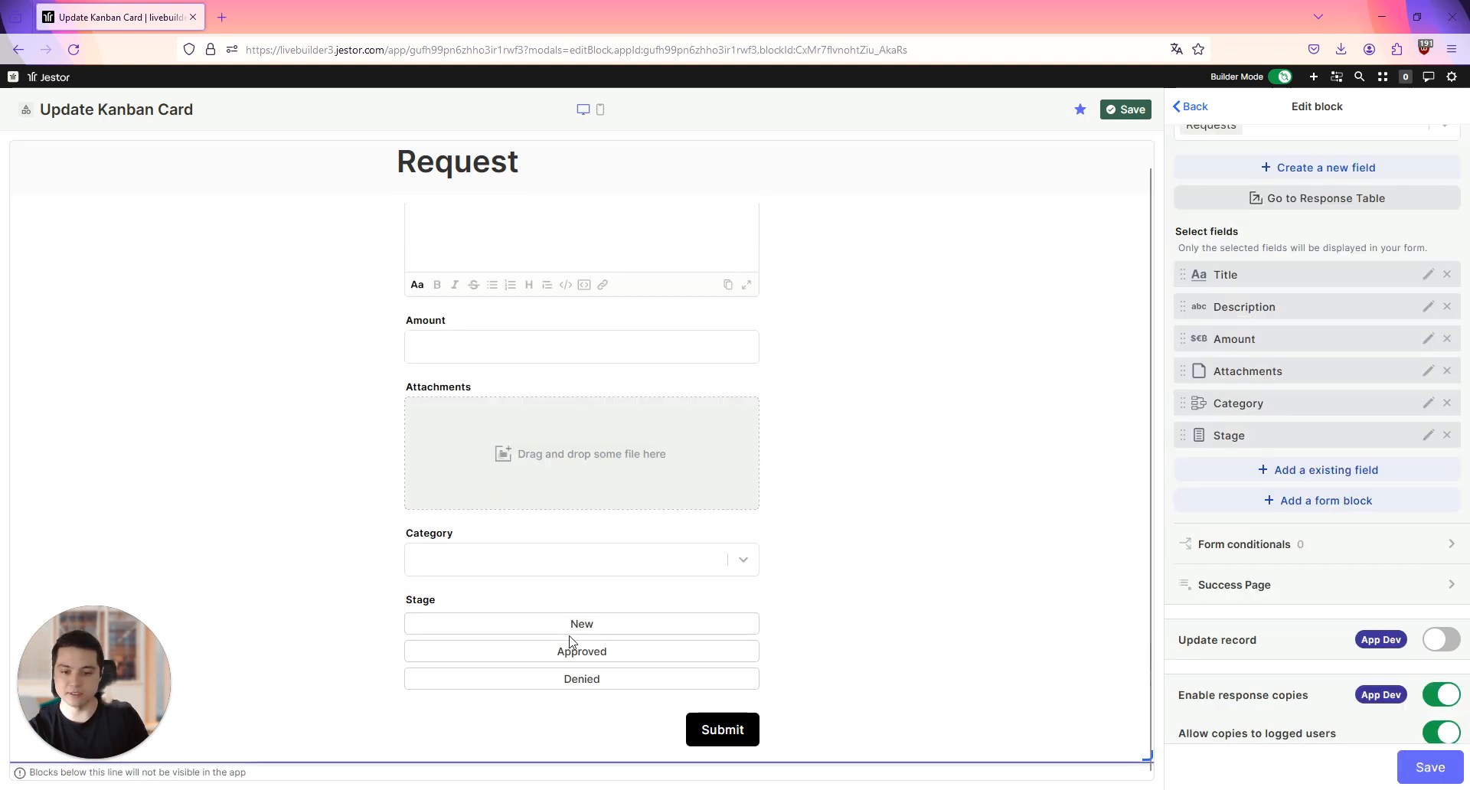
Step: Add an Inline form block below Description and arrange Amount and Category inside it so they share a row
scroll(1378, 601, up, 3)
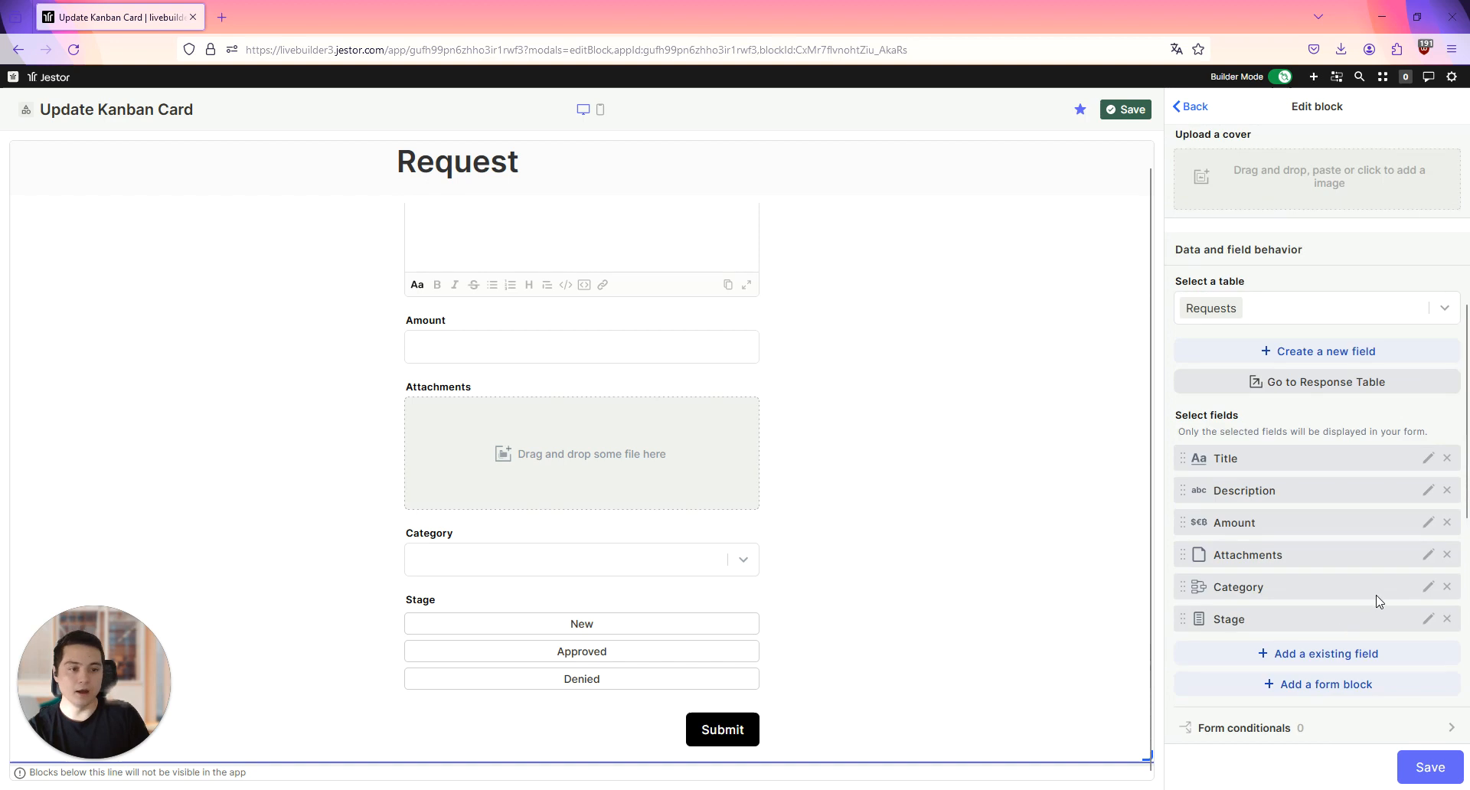
click(1351, 682)
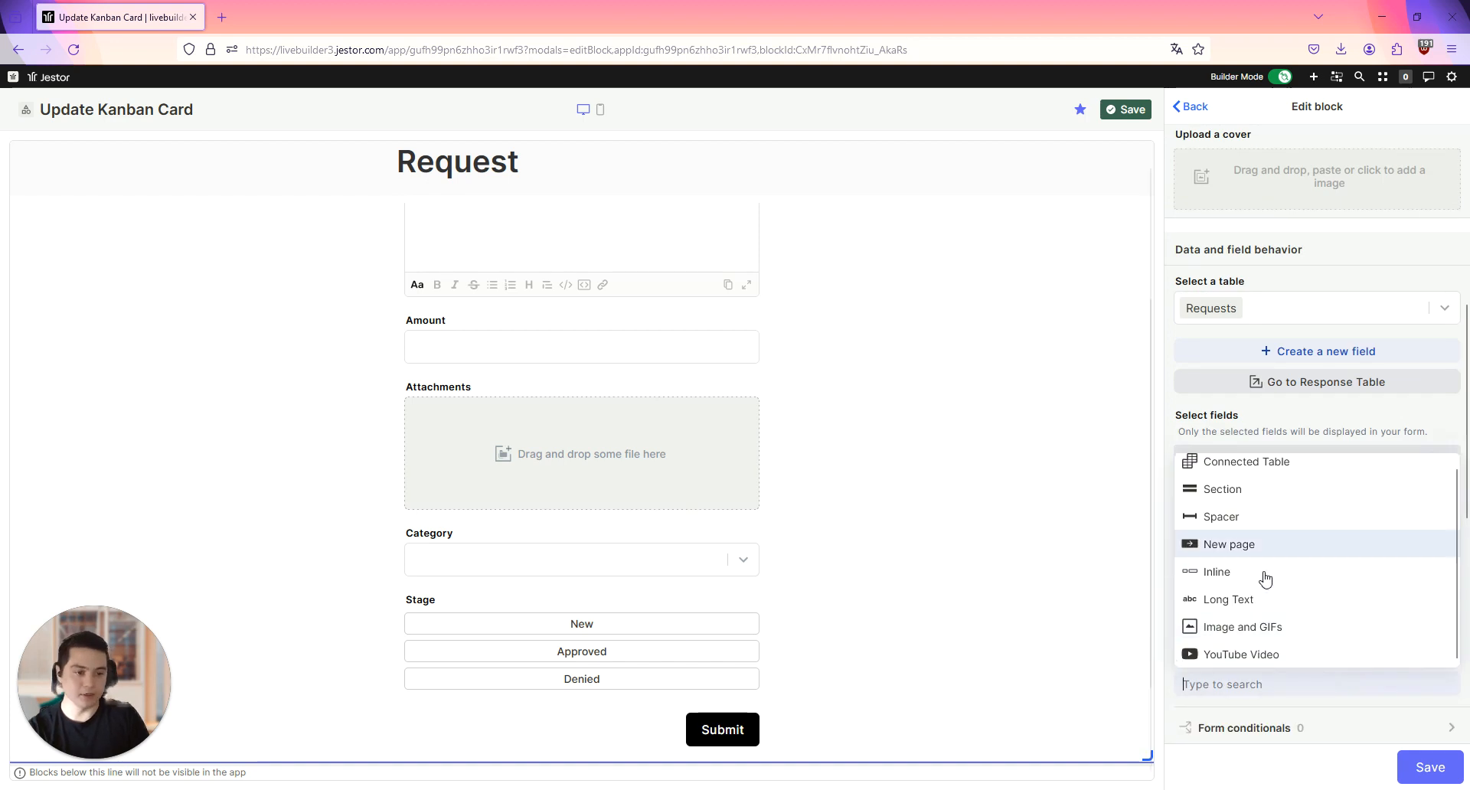
click(1263, 576)
drag(1272, 663, 1273, 586)
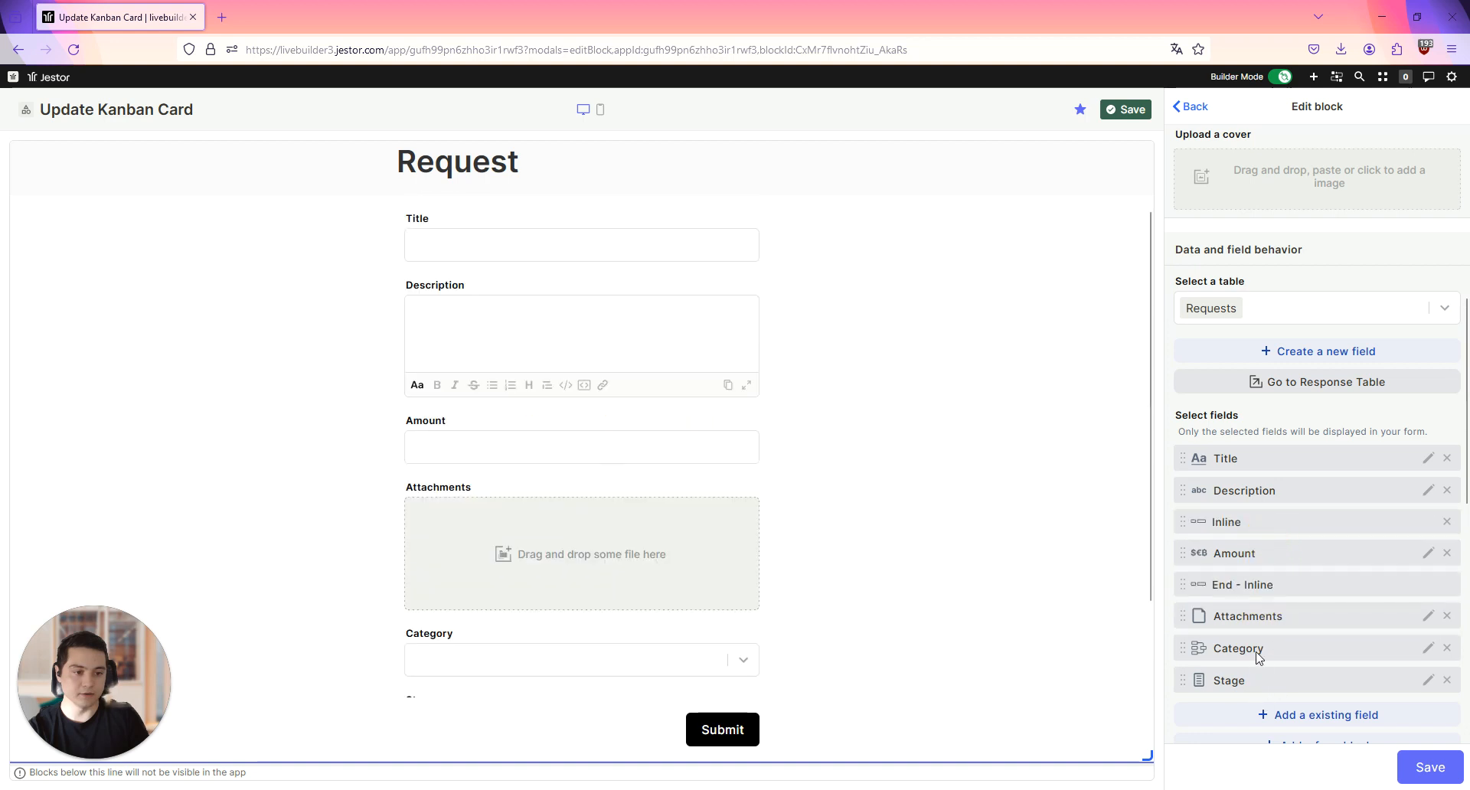
drag(1253, 653, 1256, 598)
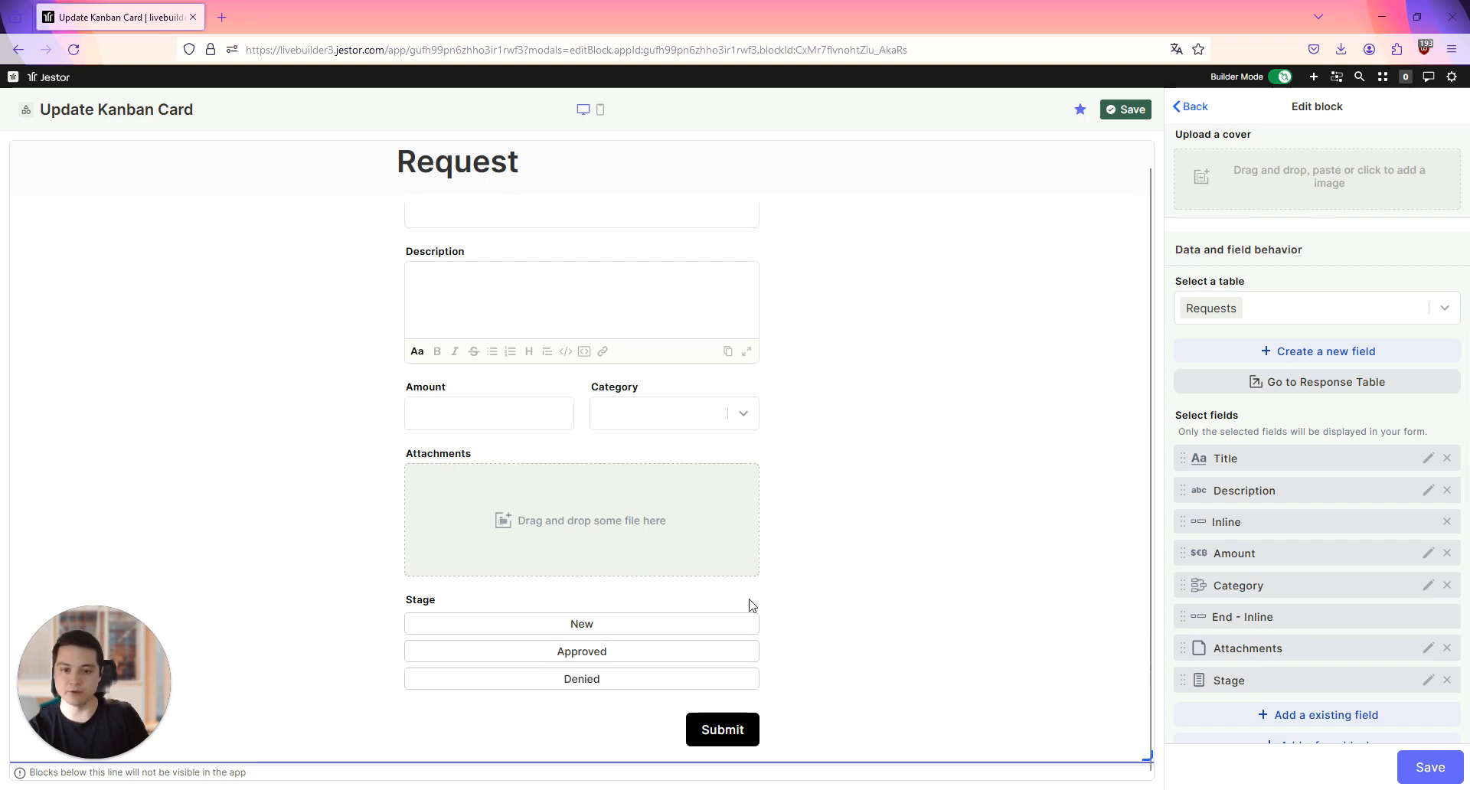
Step: Disable response copies, enable record updating with Title as the key field, and save both the form block and the app page
scroll(1328, 331, down, 5)
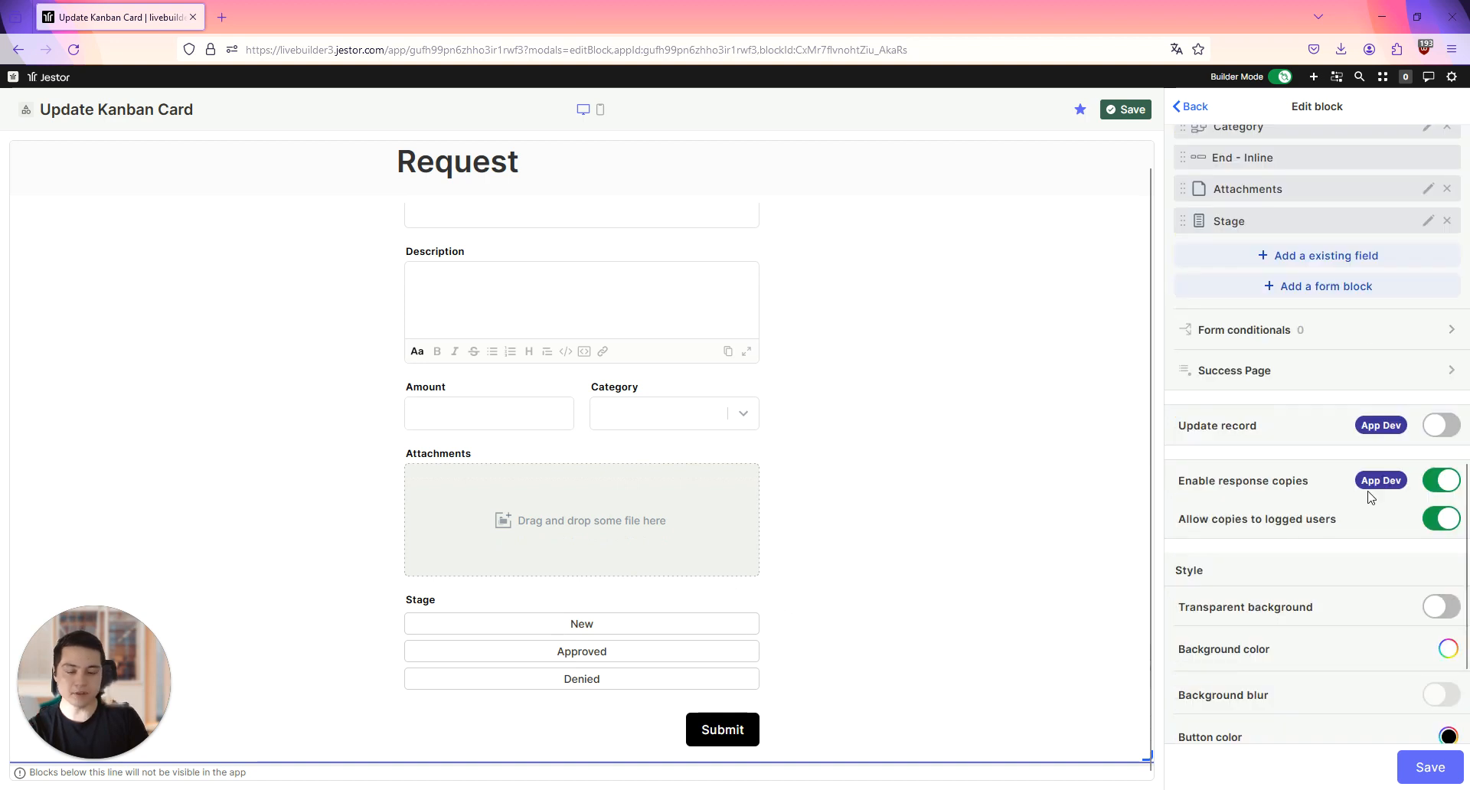
click(1441, 482)
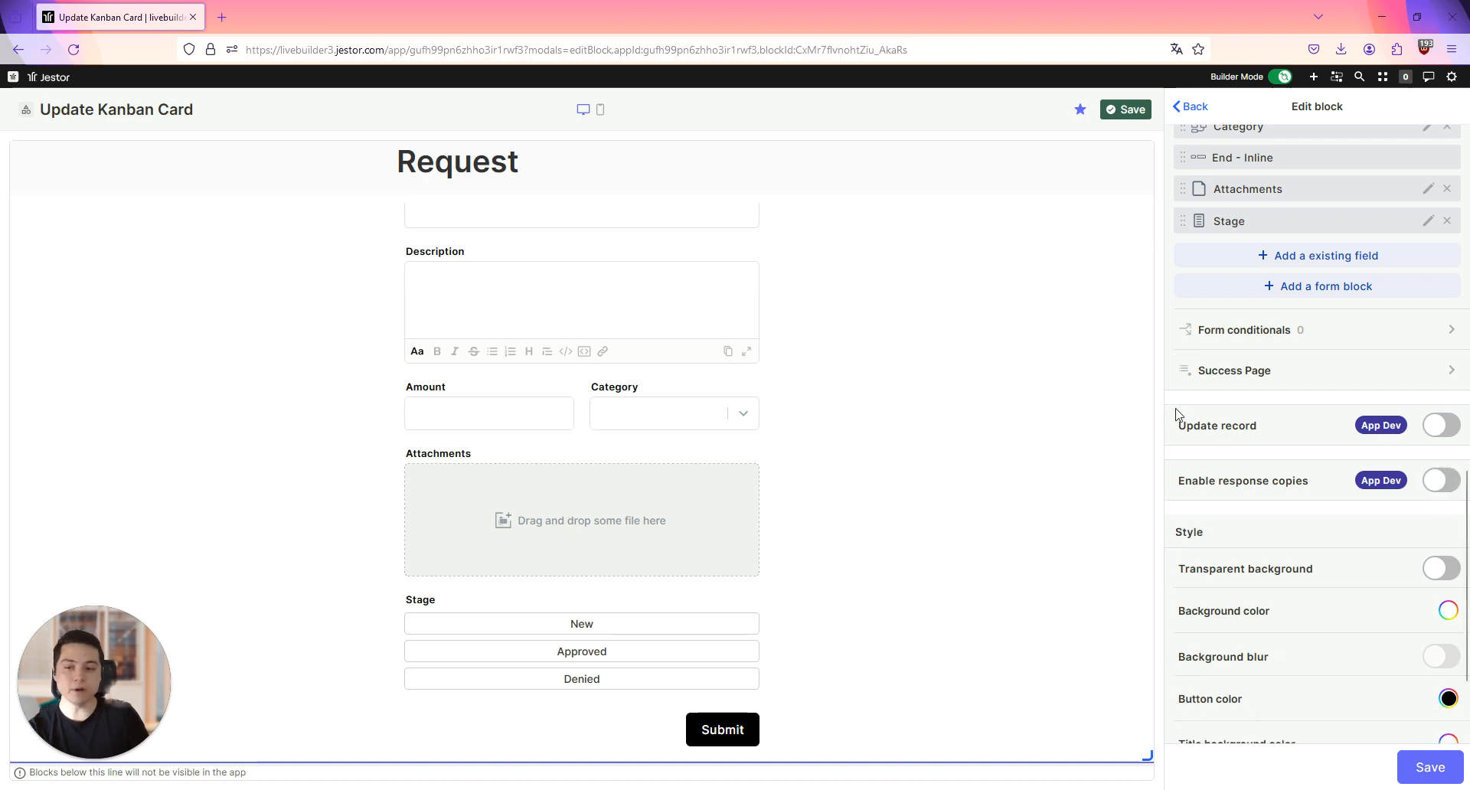
click(1443, 426)
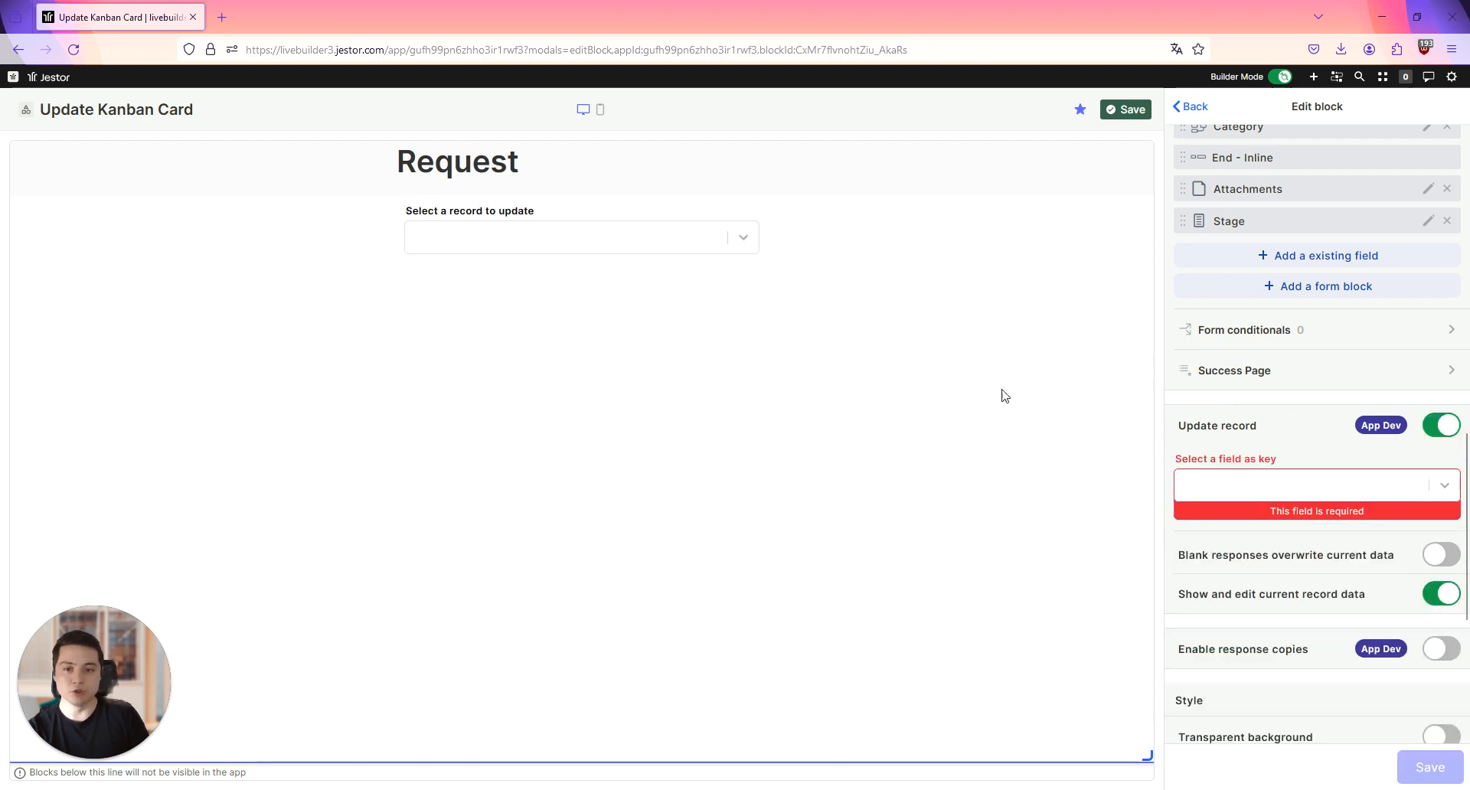
click(1242, 496)
click(1246, 520)
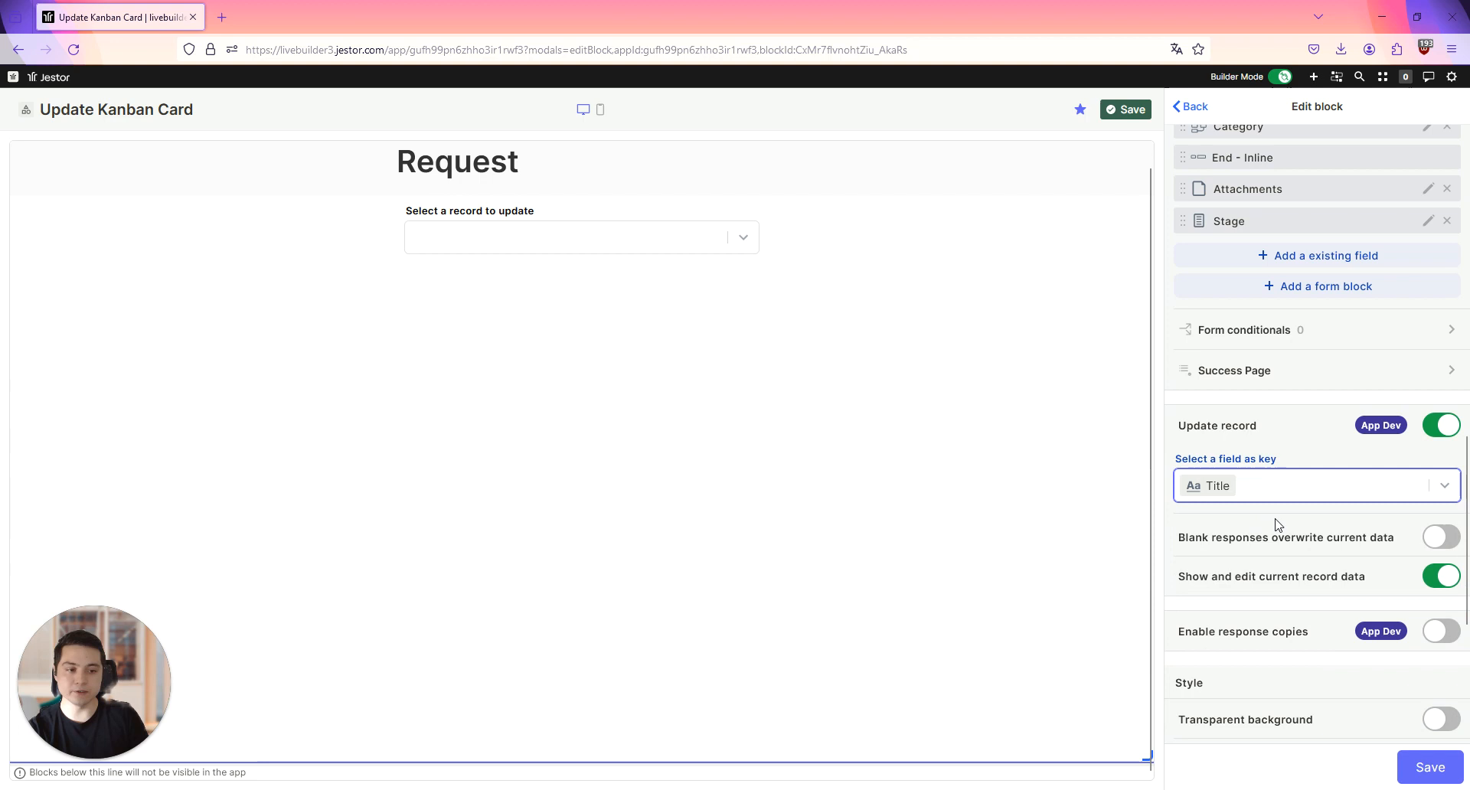
click(1420, 768)
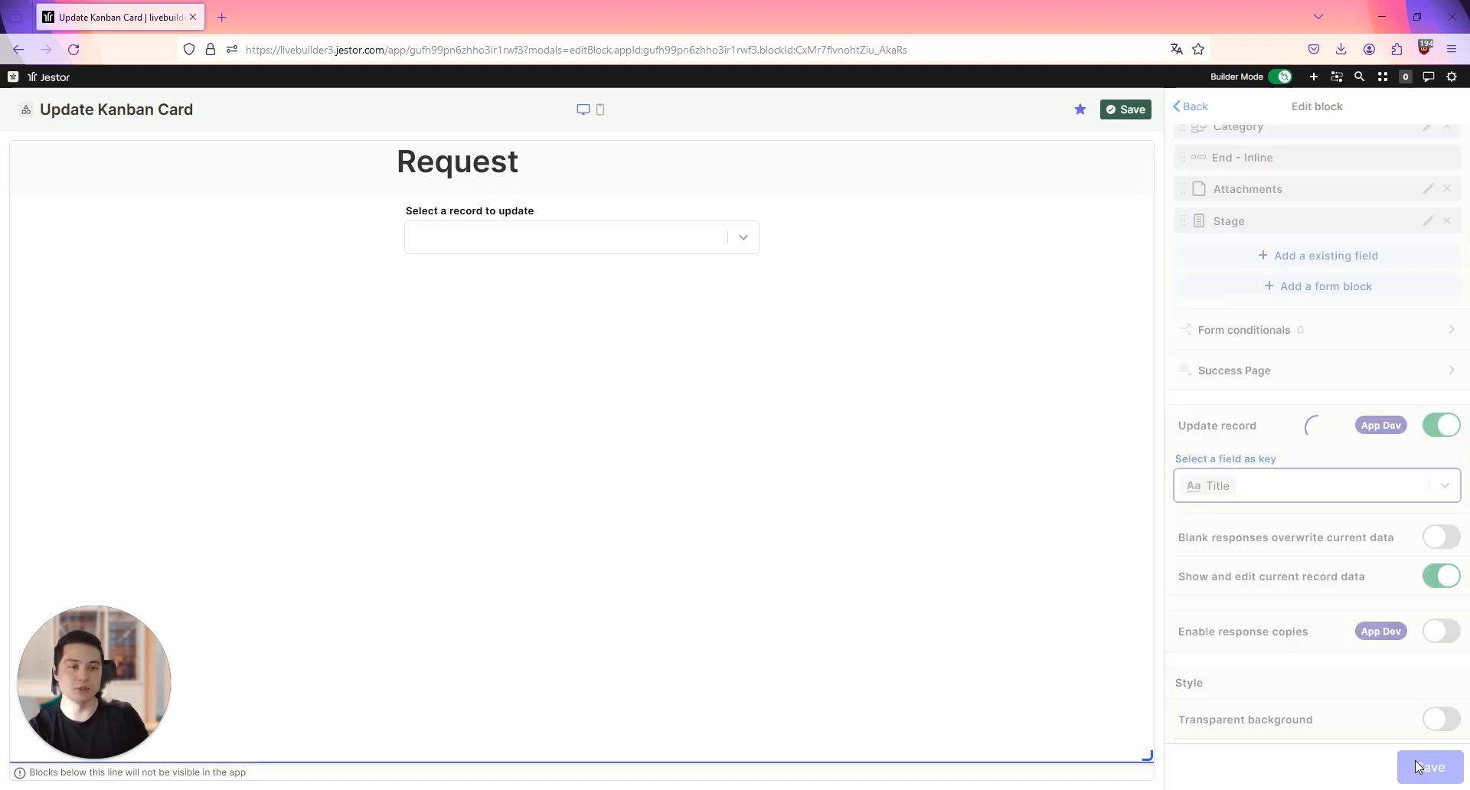
click(1124, 109)
Step: Test the form by loading the first Gas Reimbursement record and trying to change its Stage, then dismiss the notification
click(746, 262)
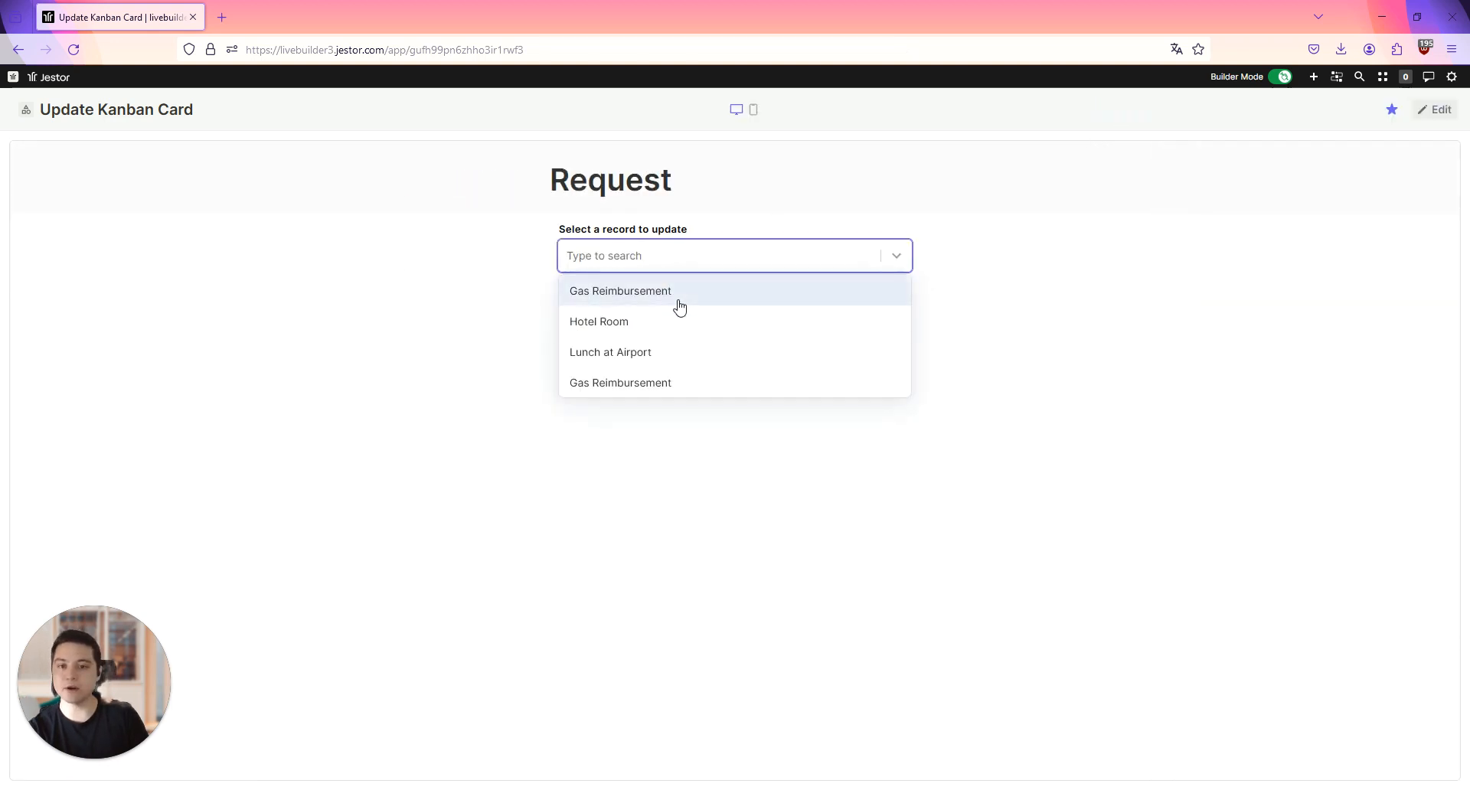
click(679, 293)
scroll(806, 570, down, 2)
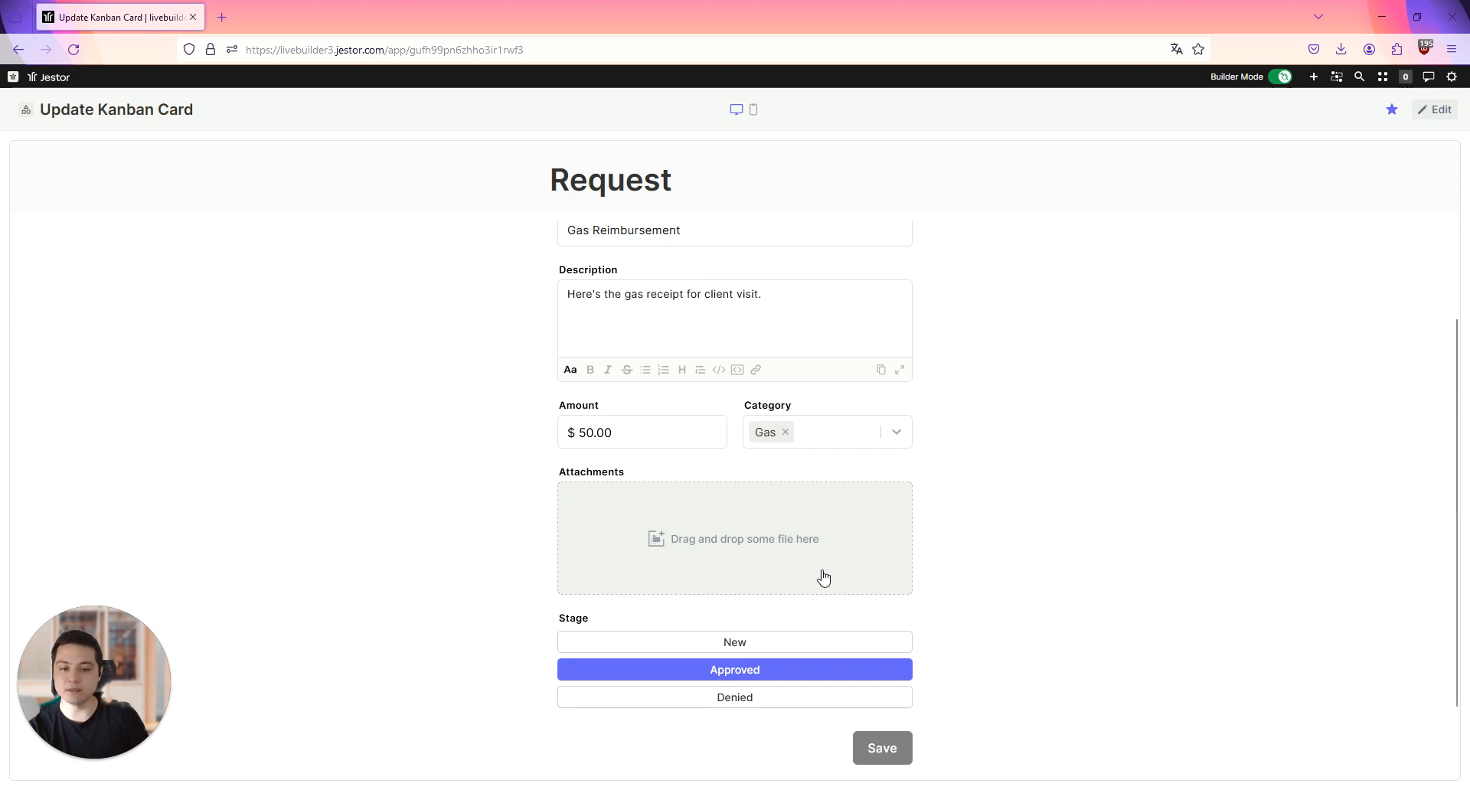
click(793, 660)
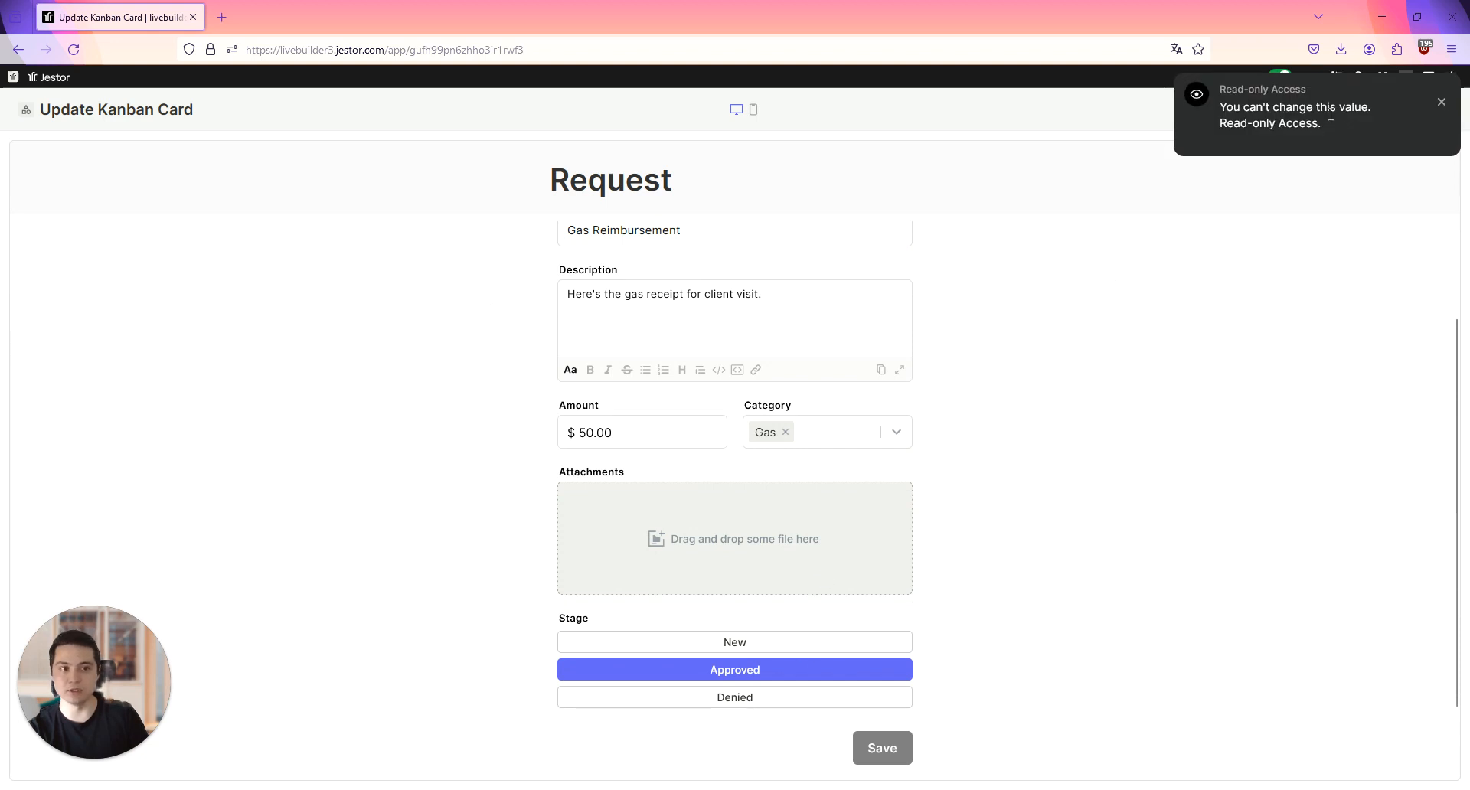
click(1441, 105)
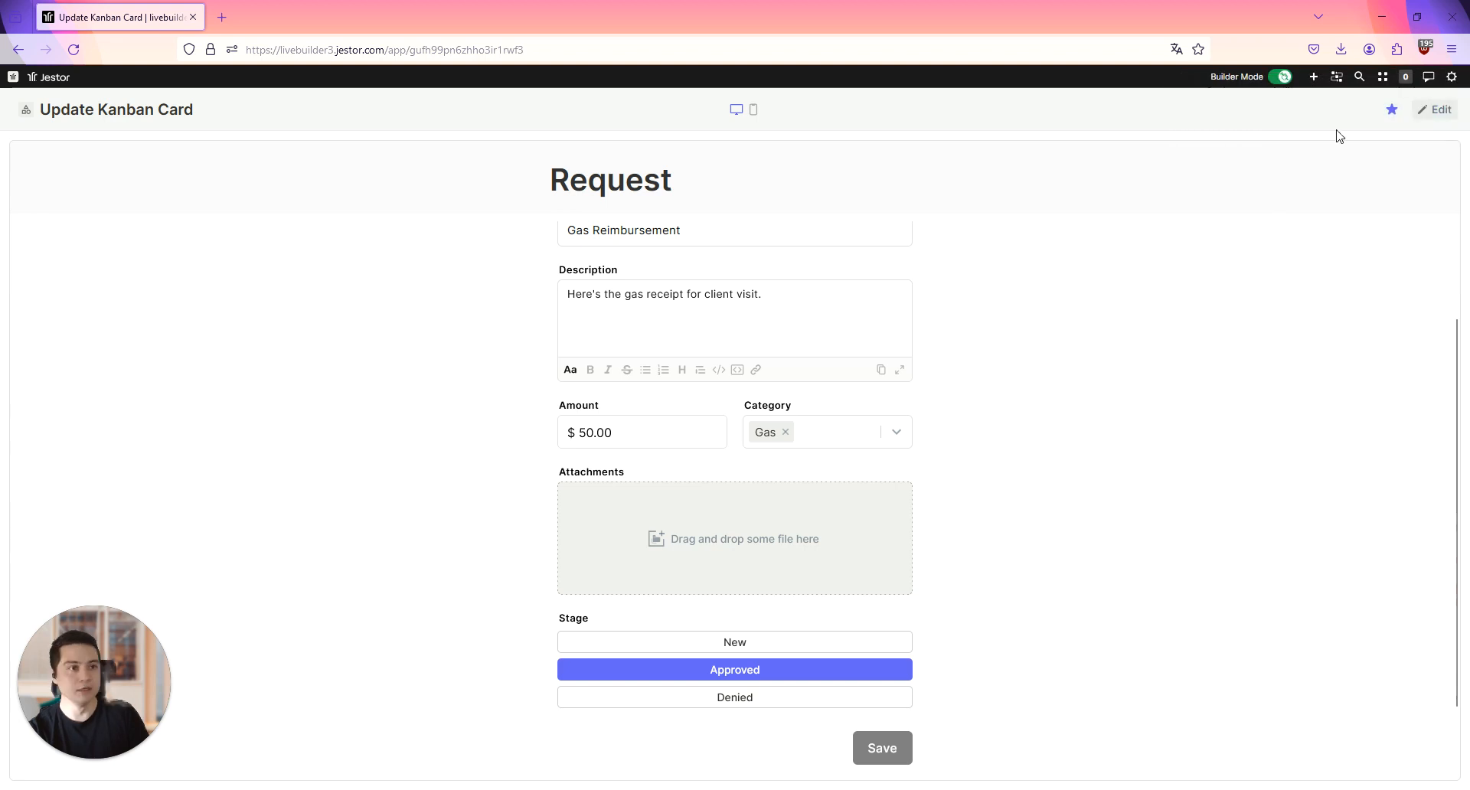
Step: Go to the Kanban Board page and open its kanban block for editing
click(1359, 80)
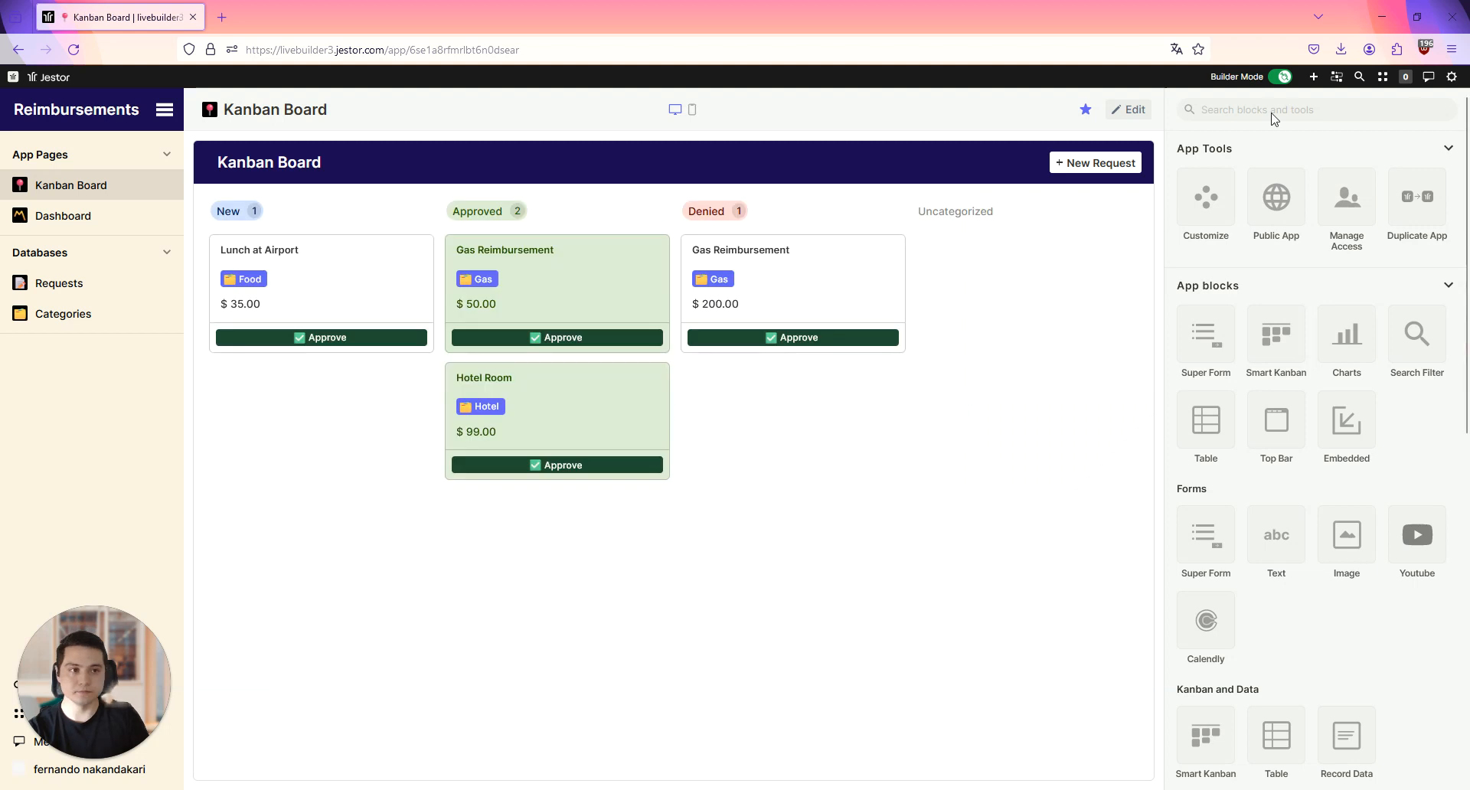
click(1130, 110)
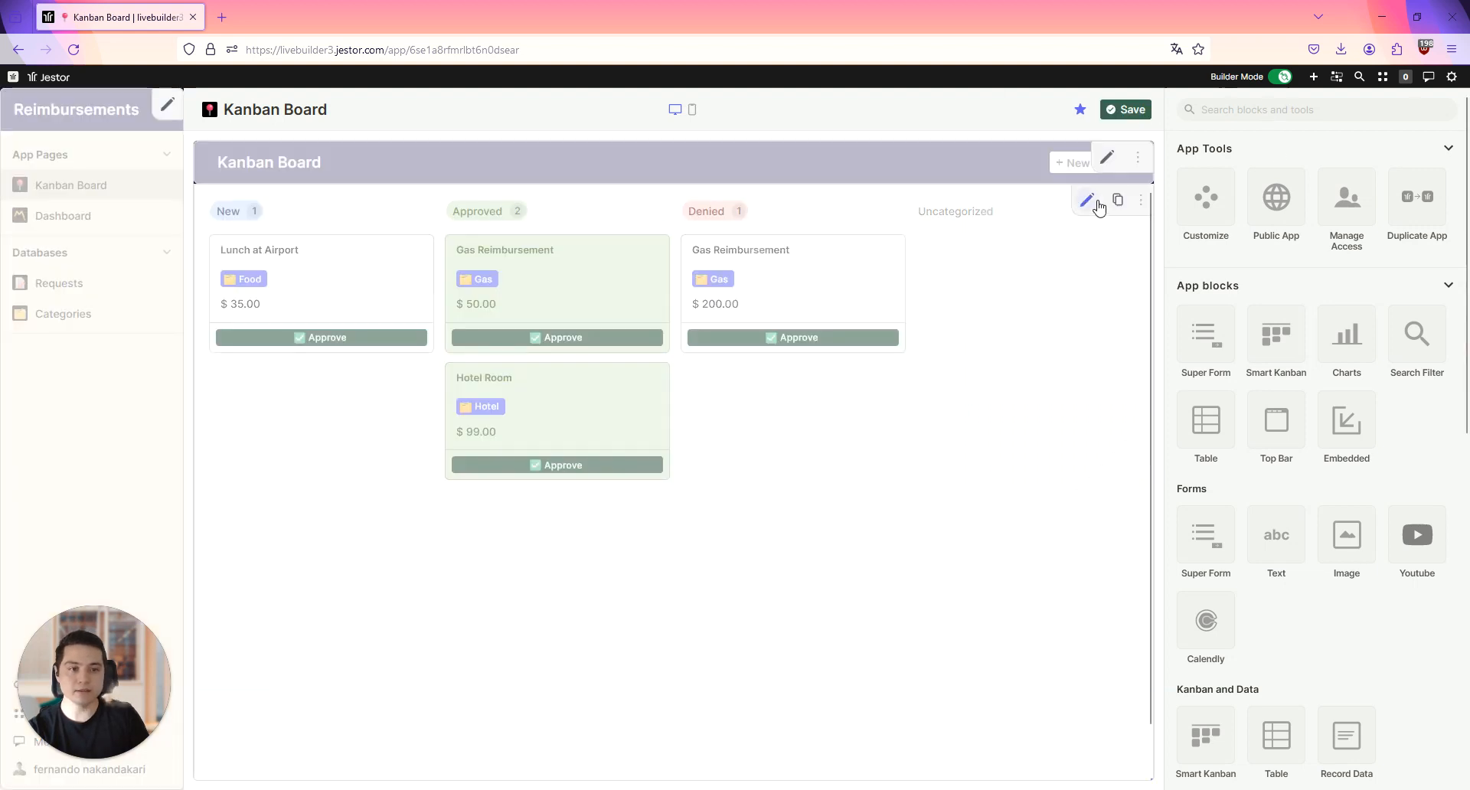
click(1088, 202)
Step: Turn off standard table rules for the Record Update form and assign the Request form from the Update Kanban Card page
scroll(1355, 360, down, 10)
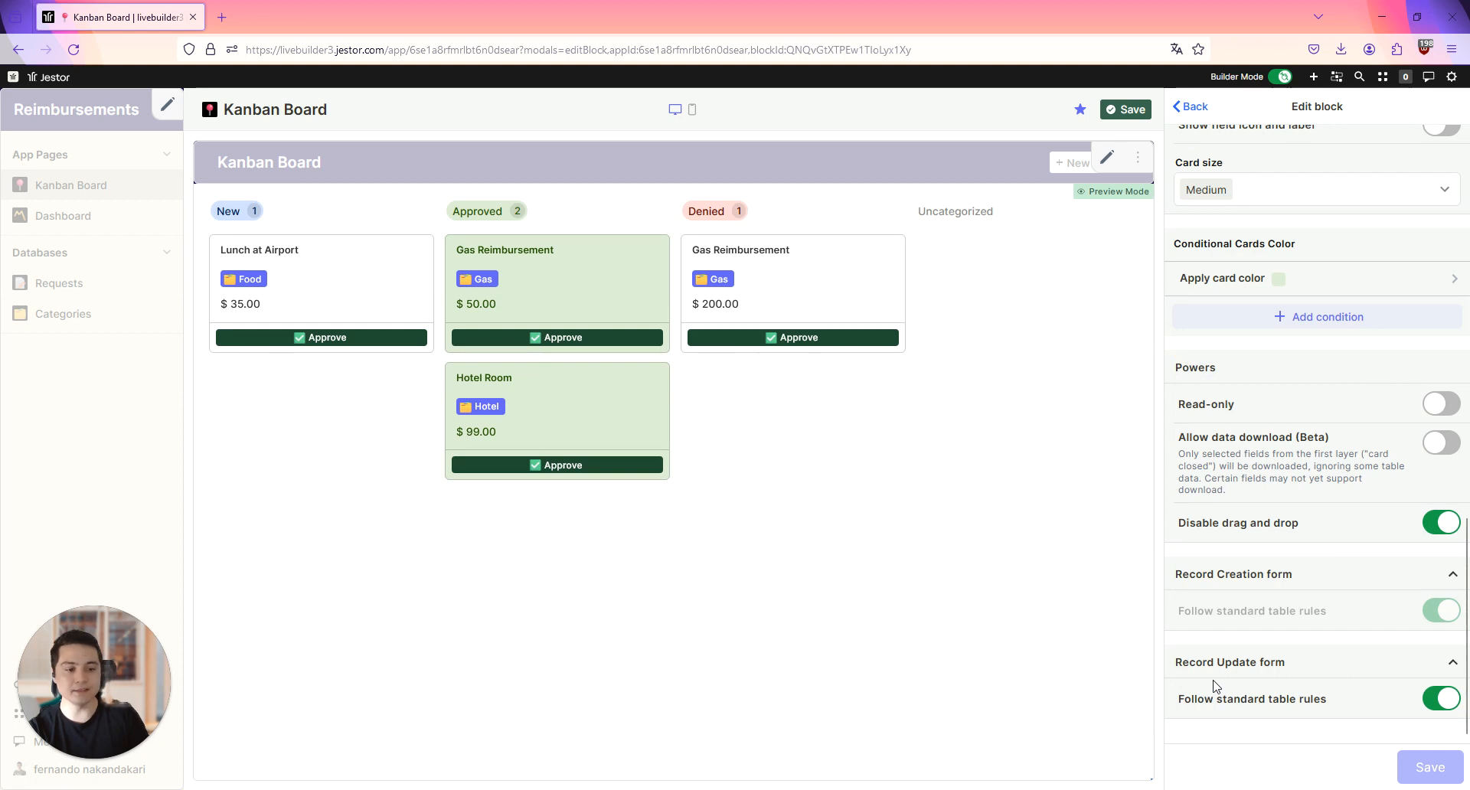
click(1436, 699)
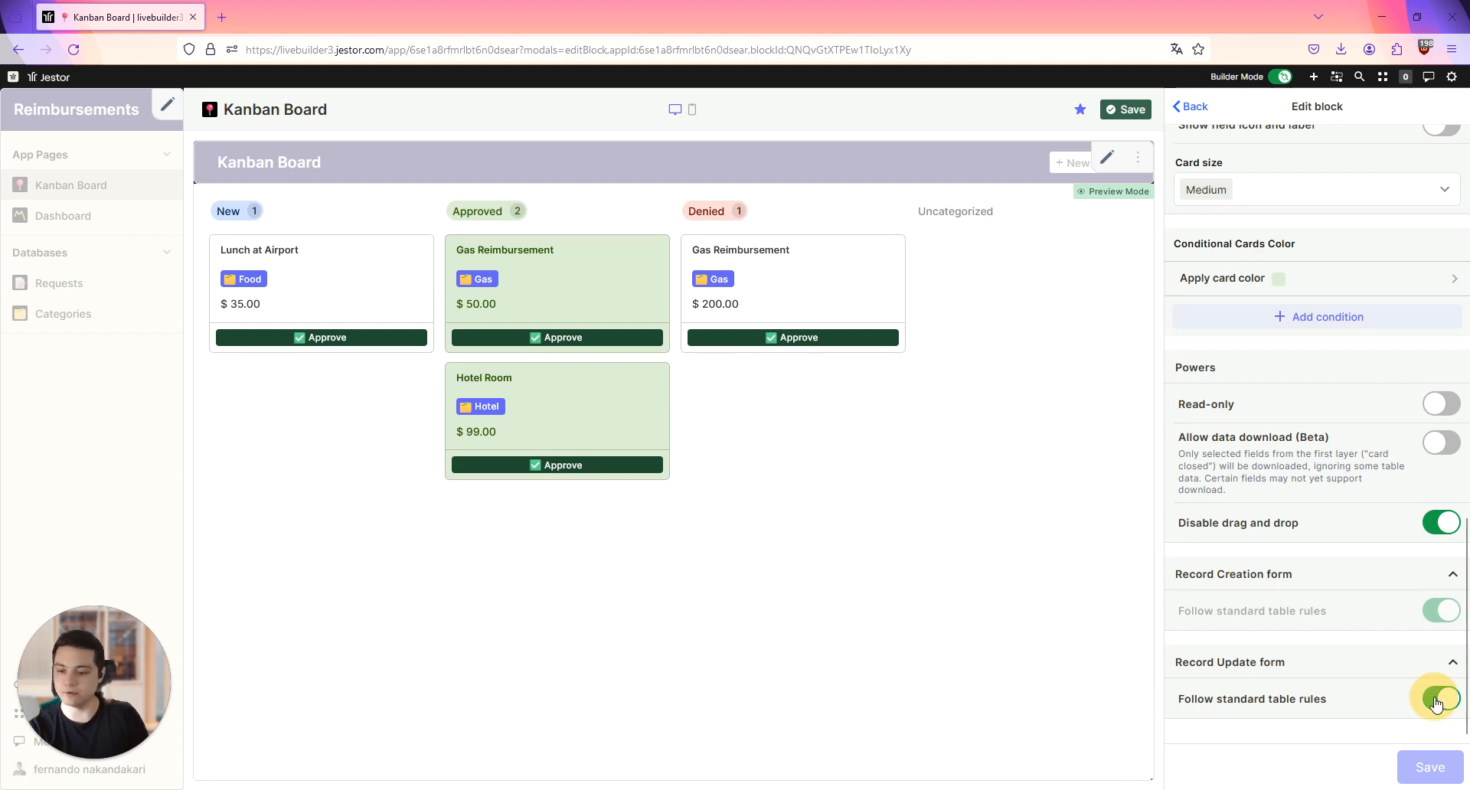
scroll(1346, 584, down, 4)
click(1306, 498)
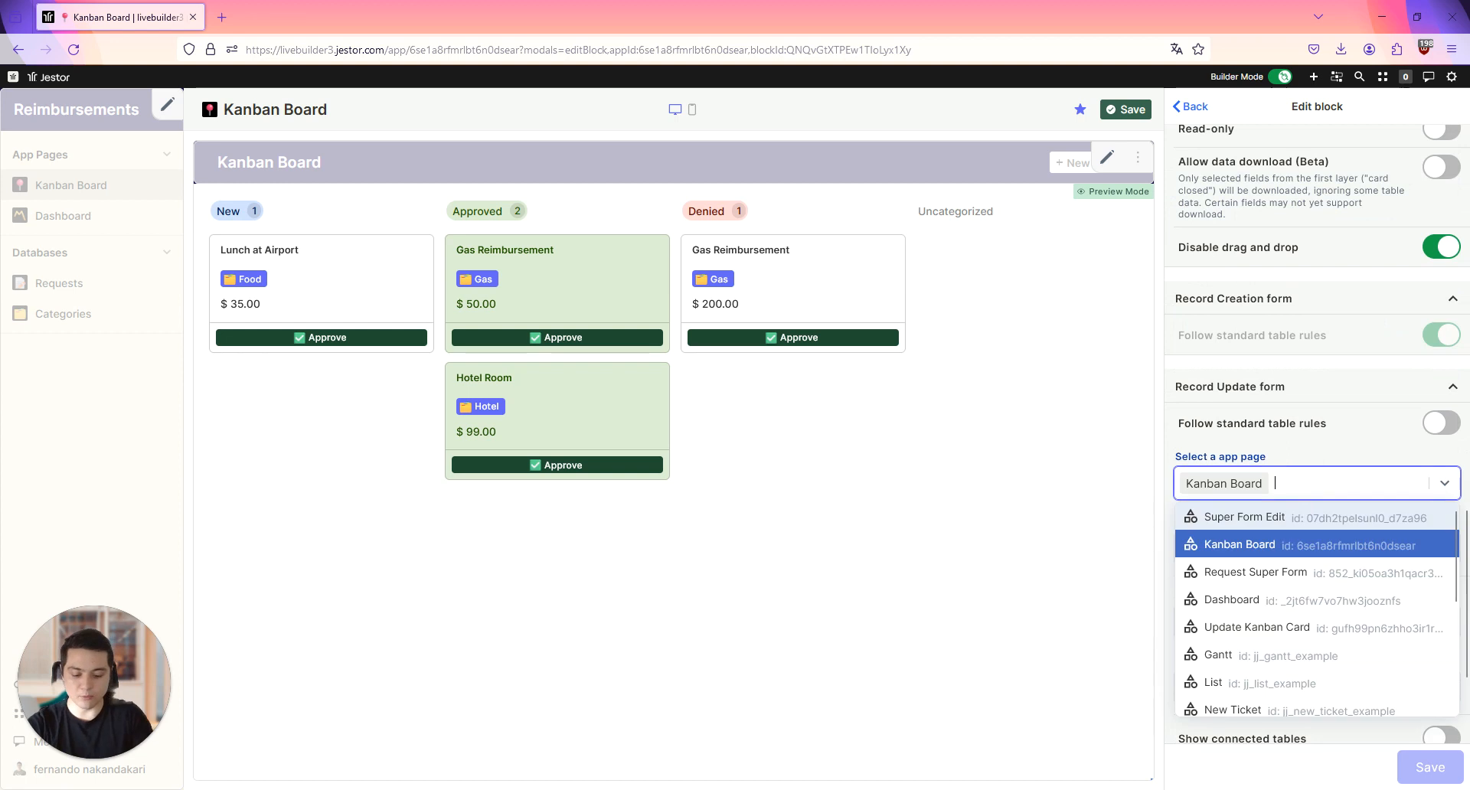
text(upd)
click(1277, 526)
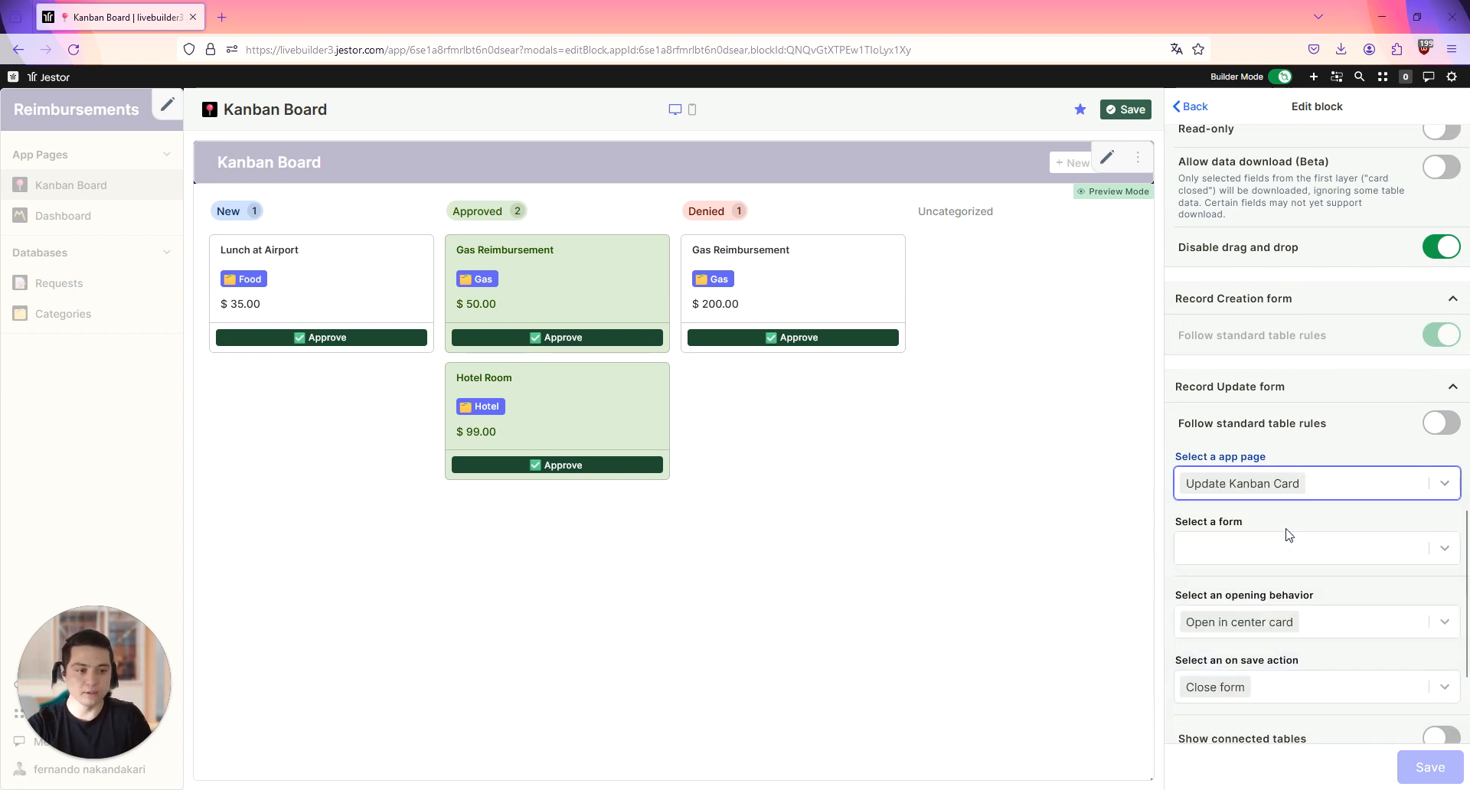
click(1289, 548)
click(1259, 584)
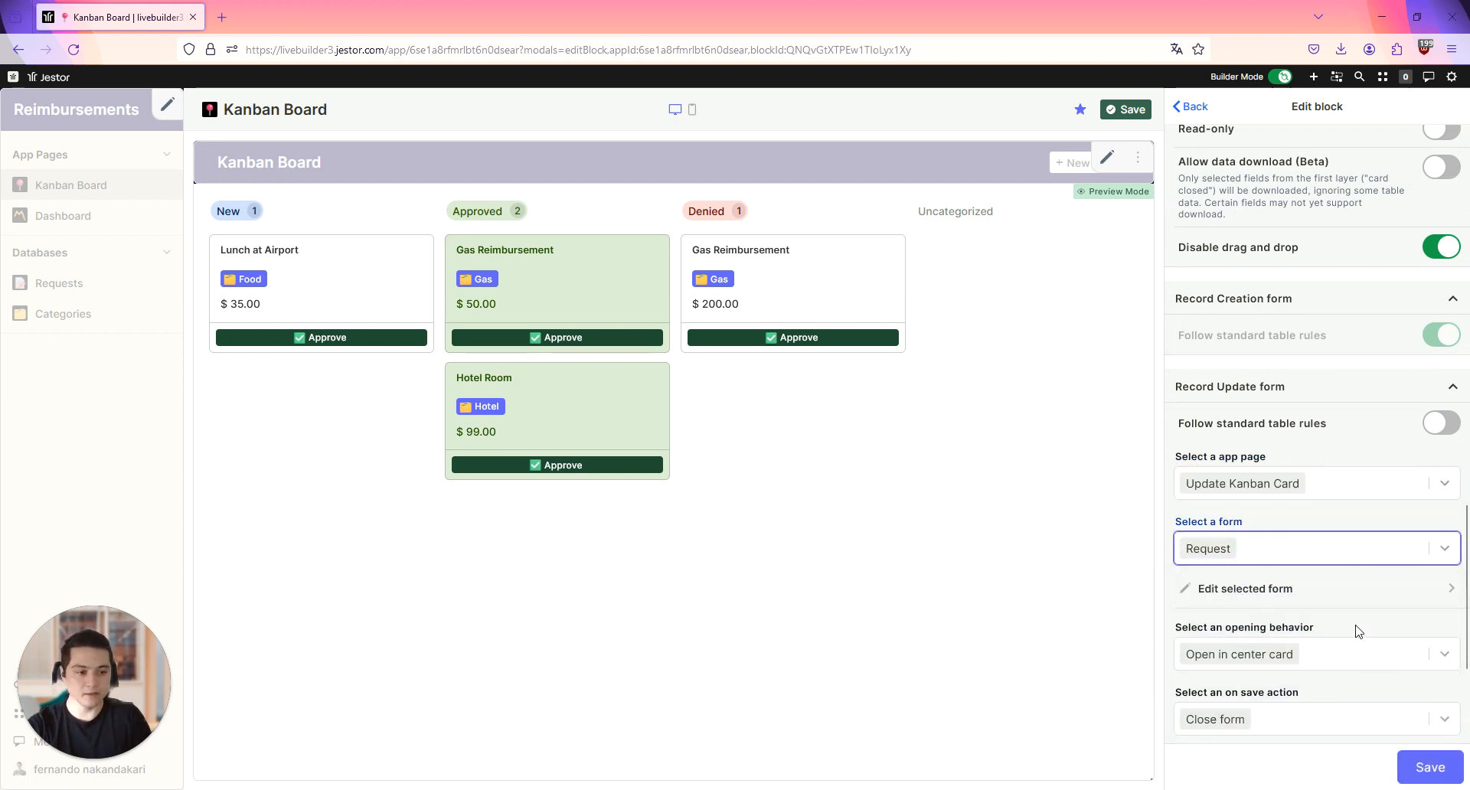
Step: Set the update form's opening behavior to Open in center card (wider), enable Show chat, and save the block and page
scroll(1356, 624, down, 3)
click(1325, 480)
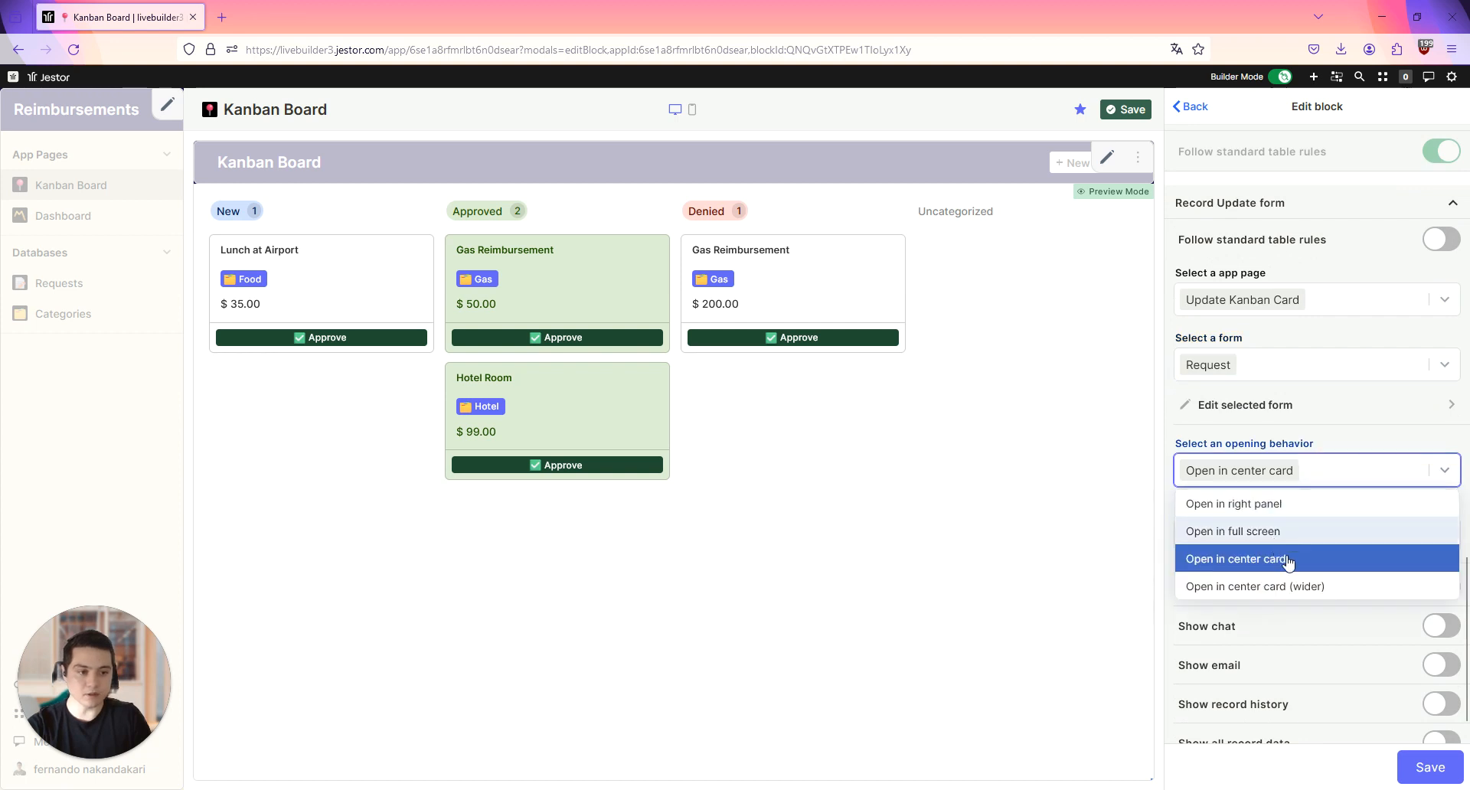
click(1298, 585)
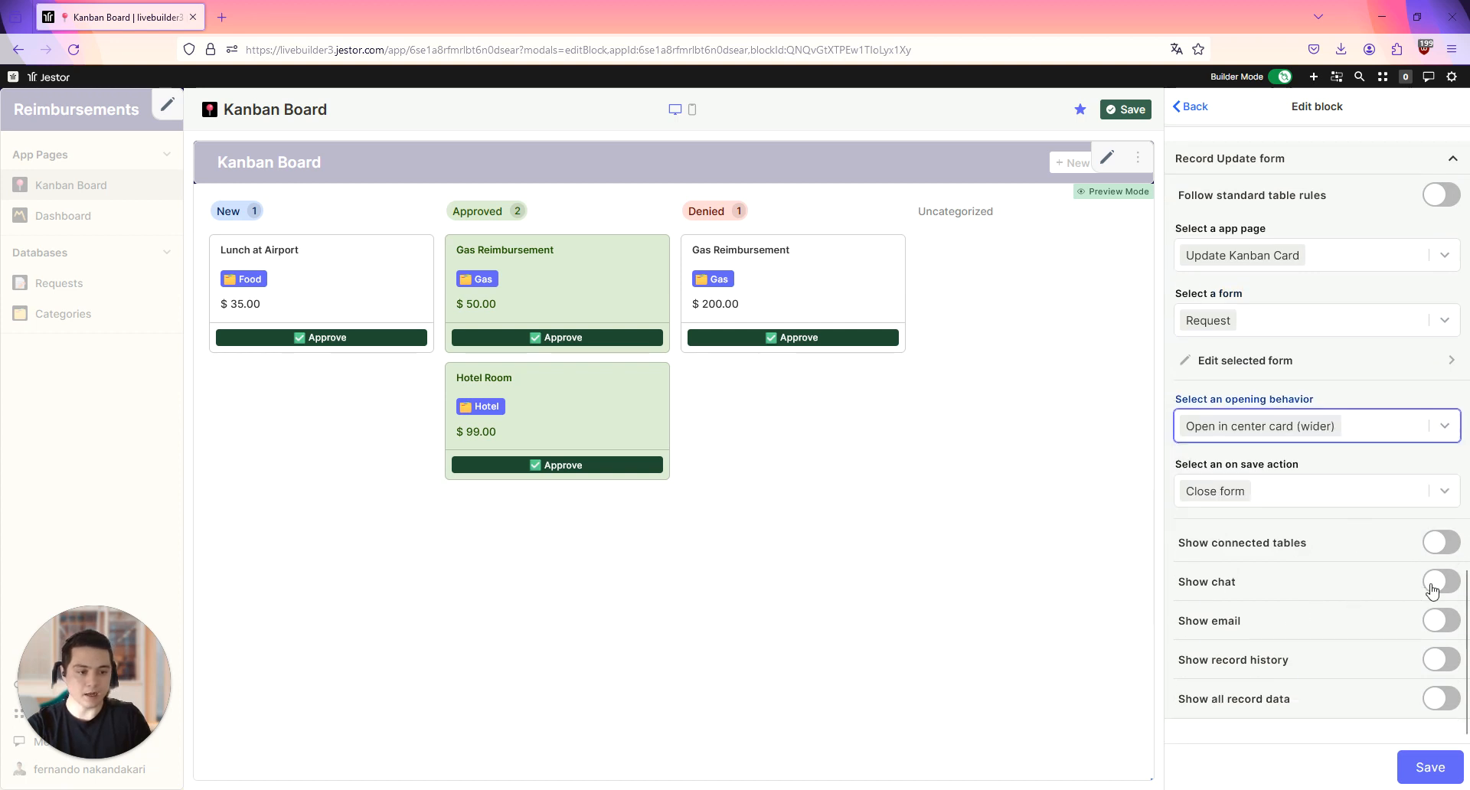
click(1434, 586)
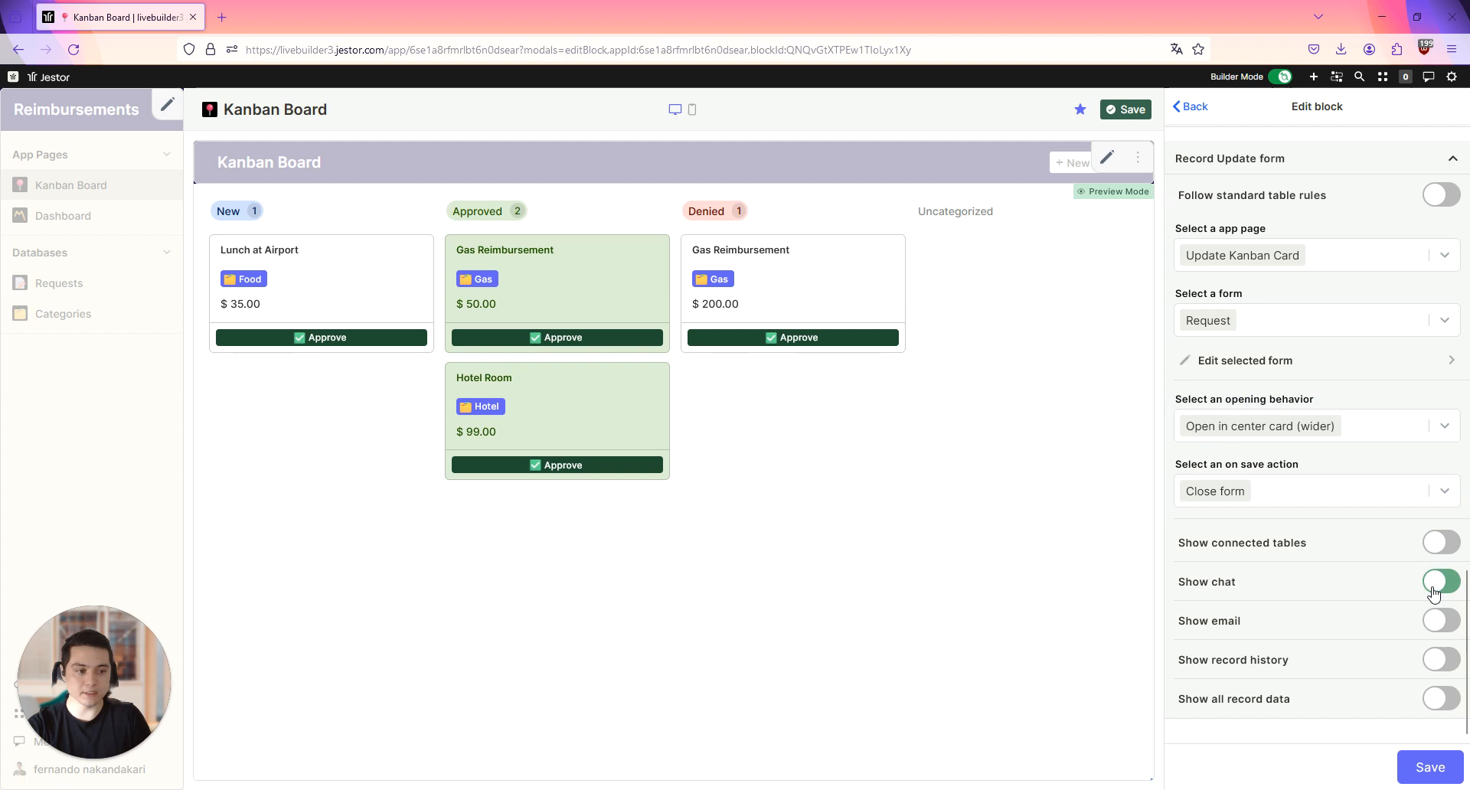
click(1428, 767)
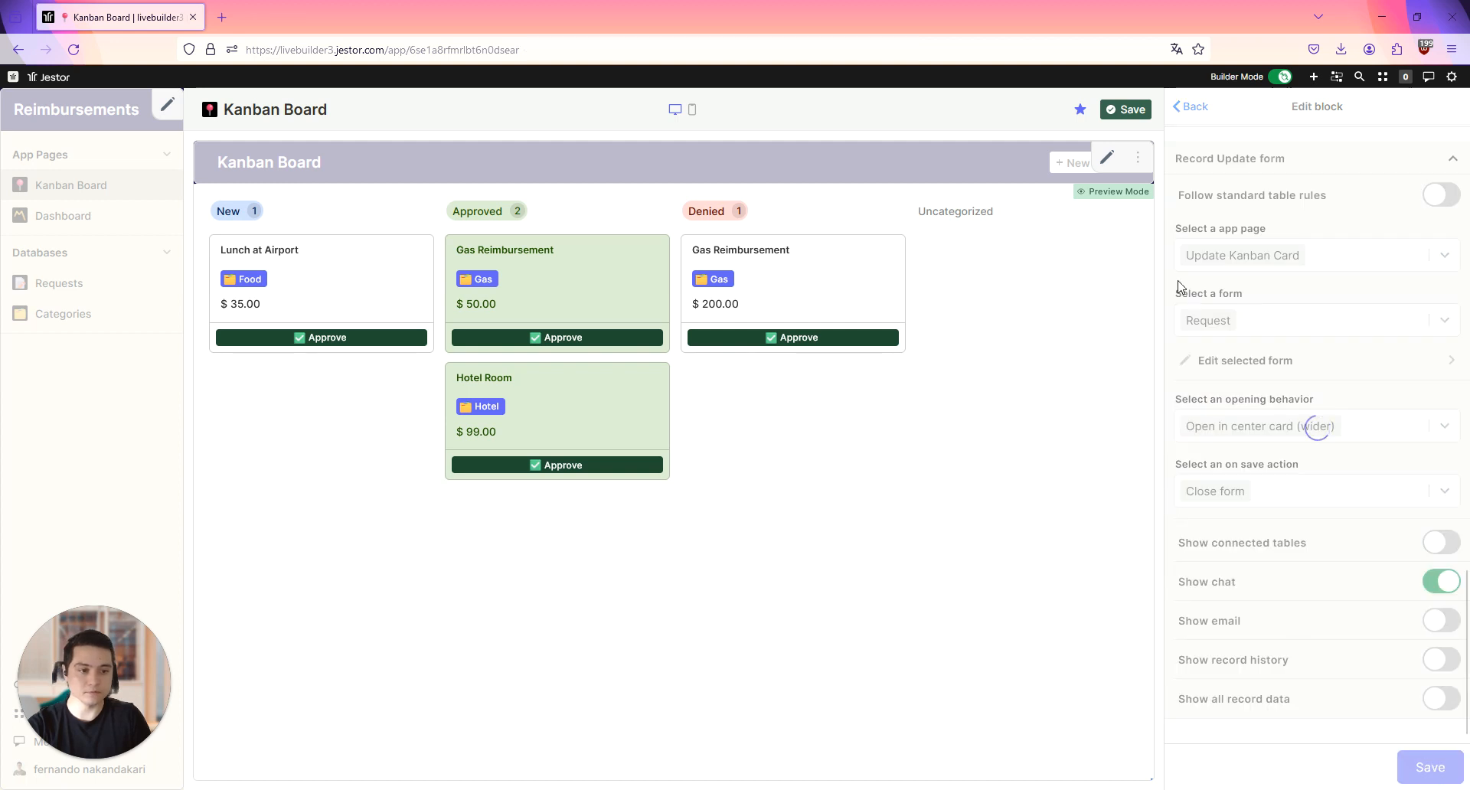
click(1126, 110)
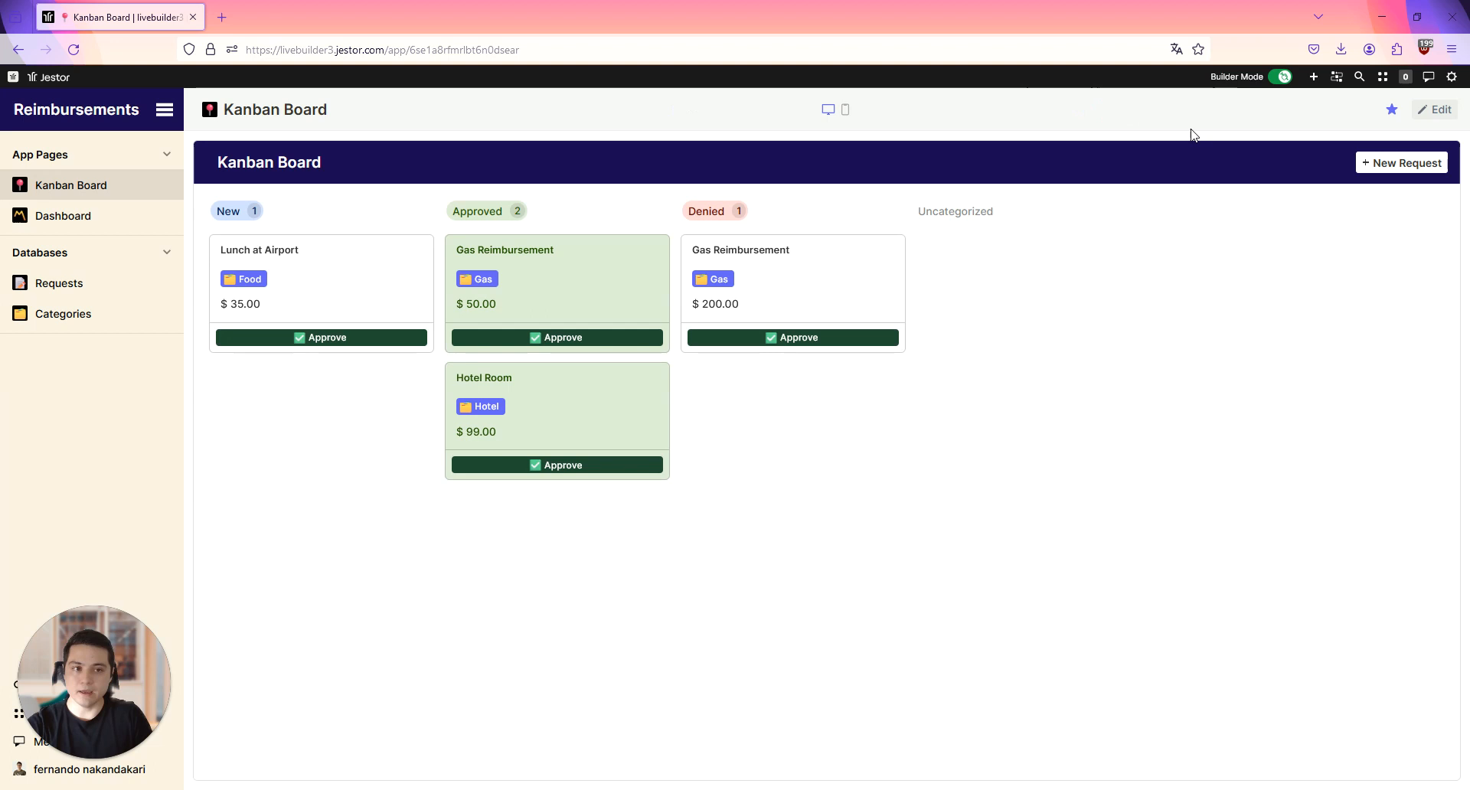
Step: Turn off Builder Mode, open the Lunch at Airport card, and try to change its Stage to Approved
click(1280, 77)
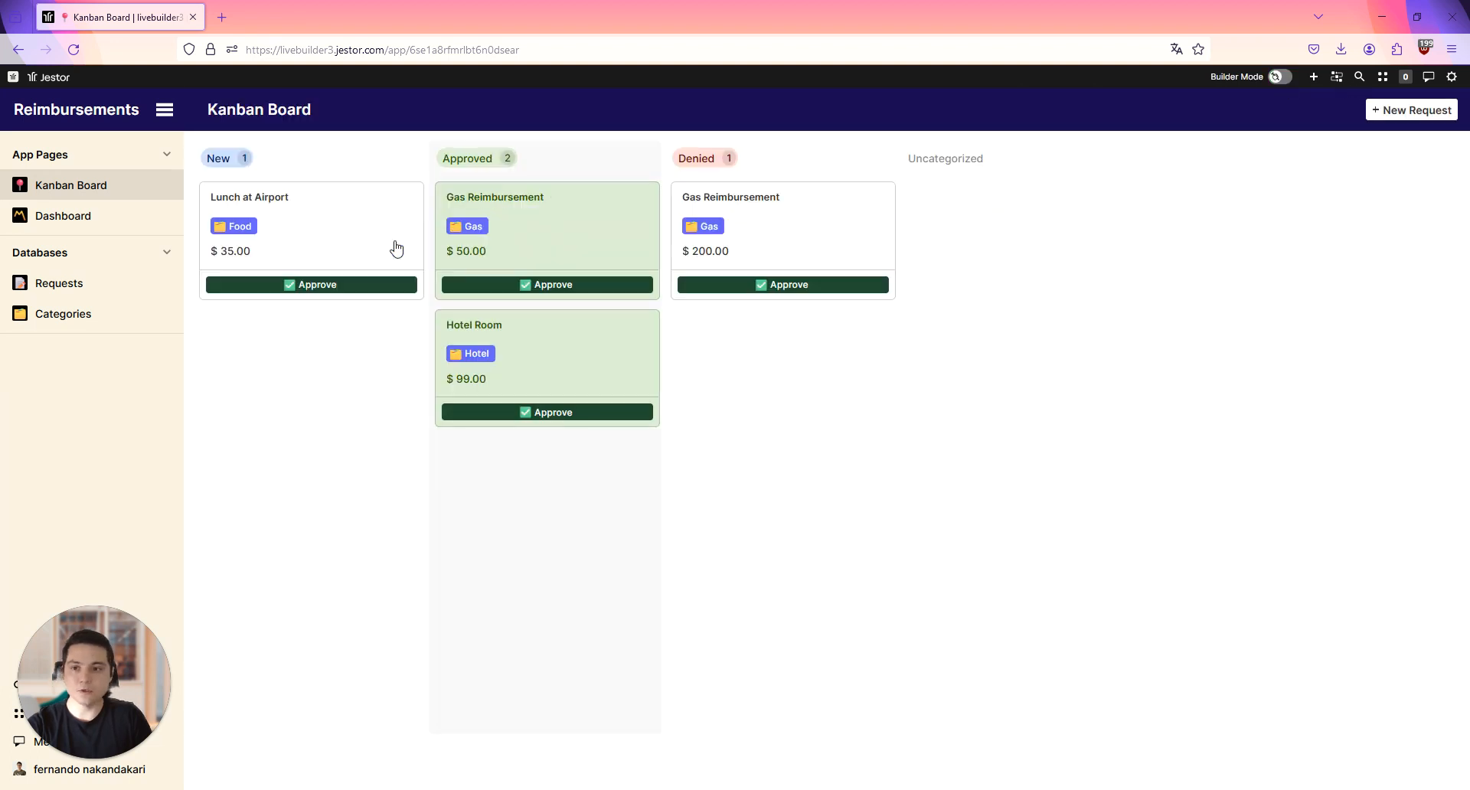
click(334, 223)
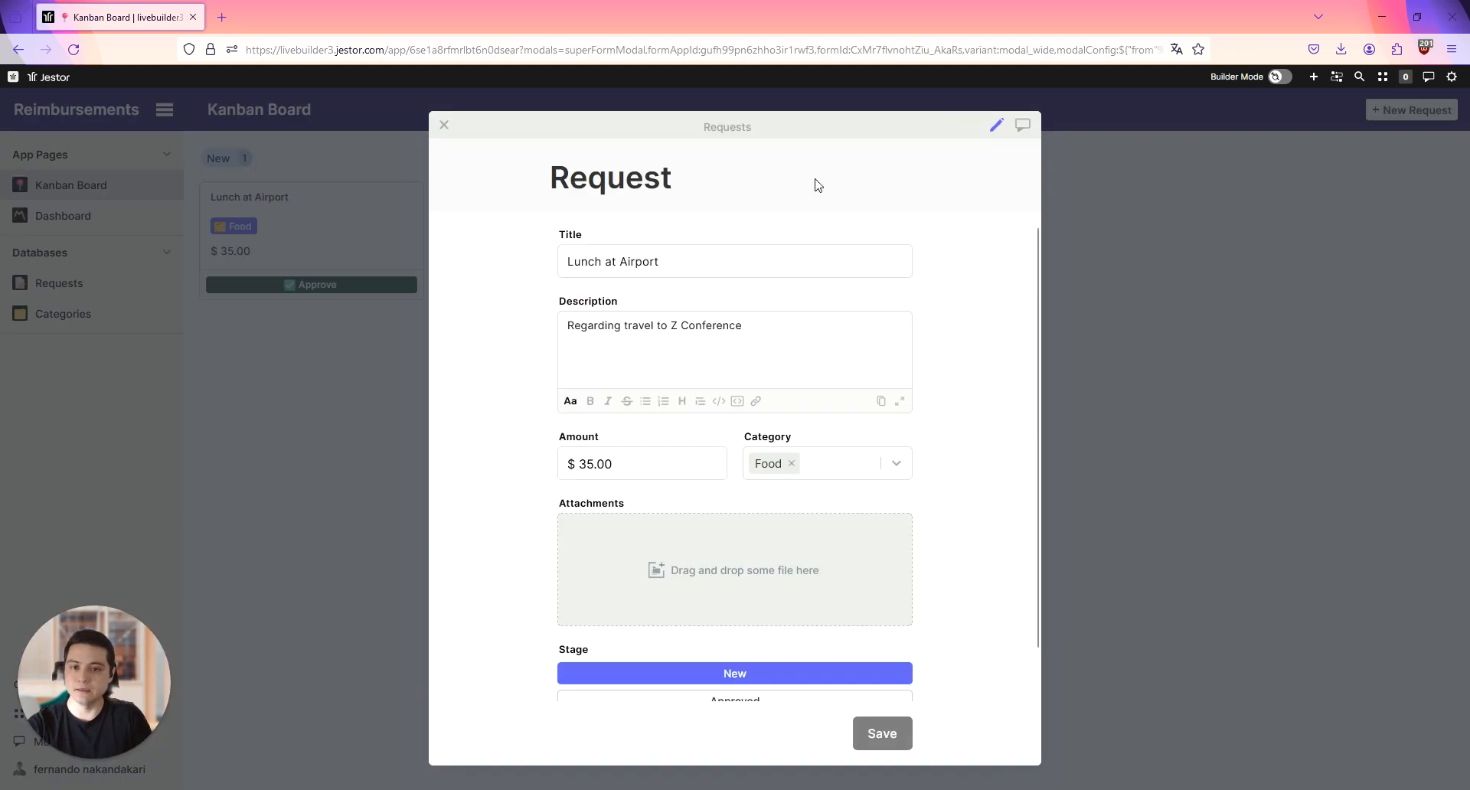
scroll(495, 414, down, 1)
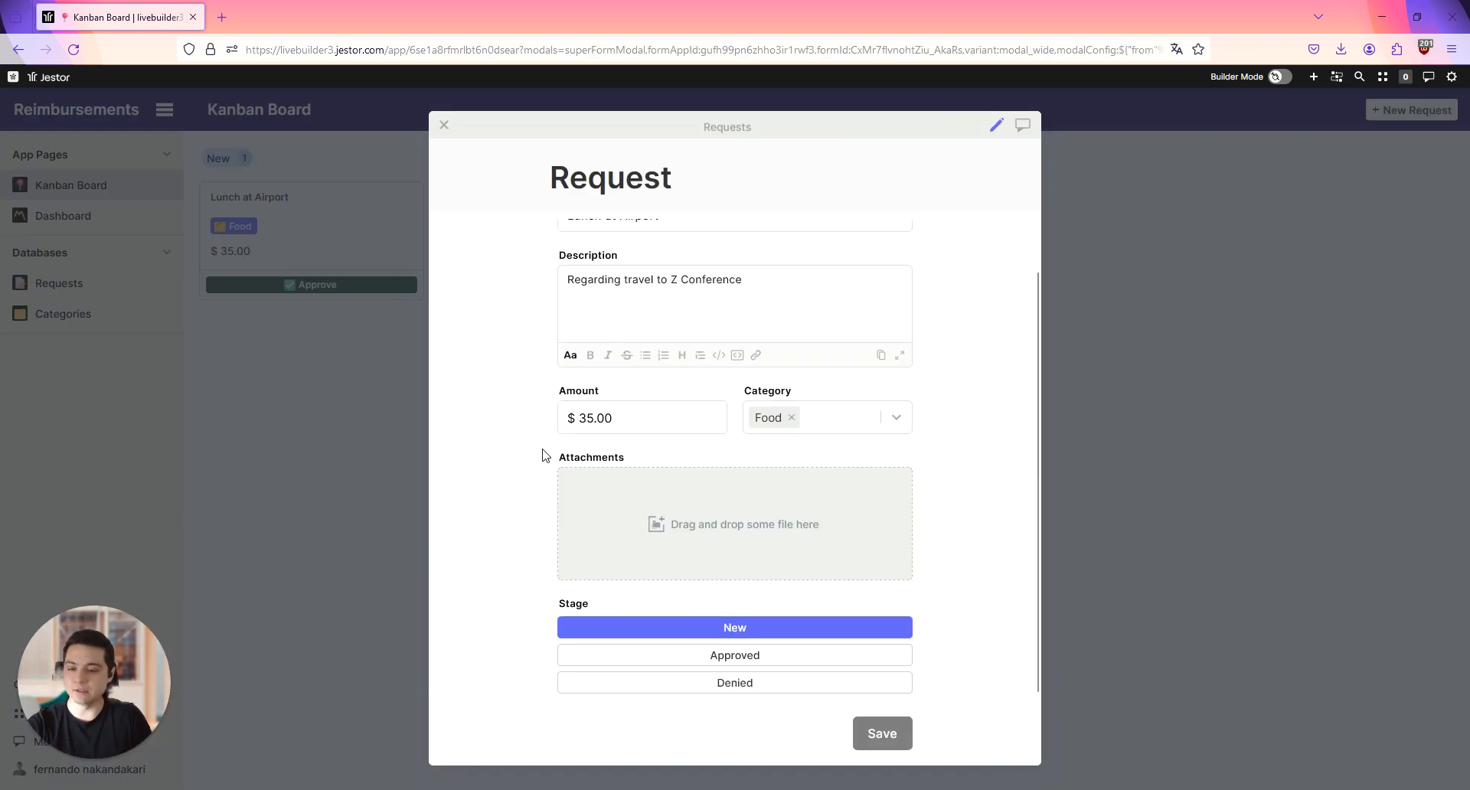
click(805, 654)
click(1442, 103)
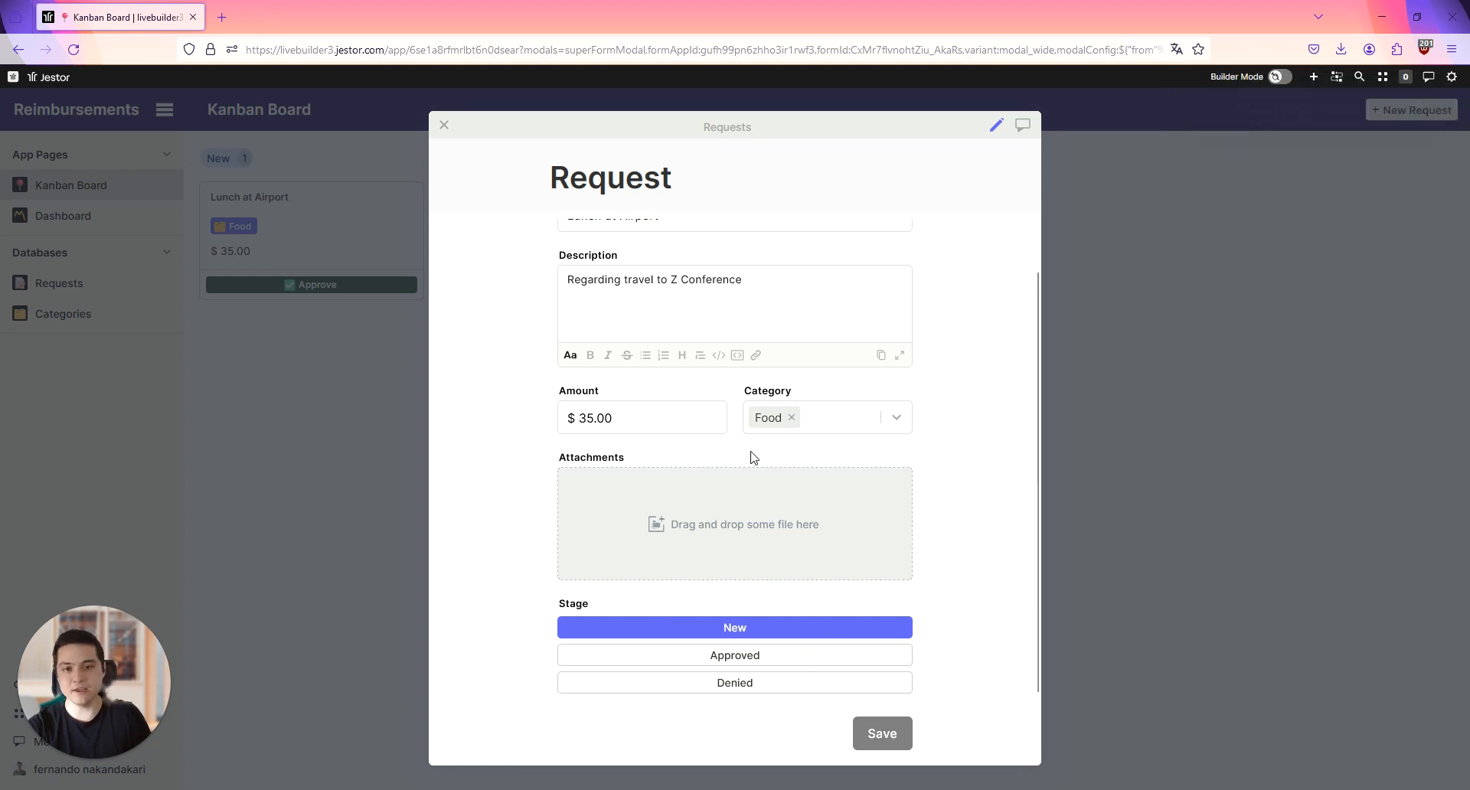
Step: Try editing the Lunch at Airport description by appending "asdasda", and close the card without saving
scroll(751, 498, up, 1)
click(892, 351)
text(asdasda)
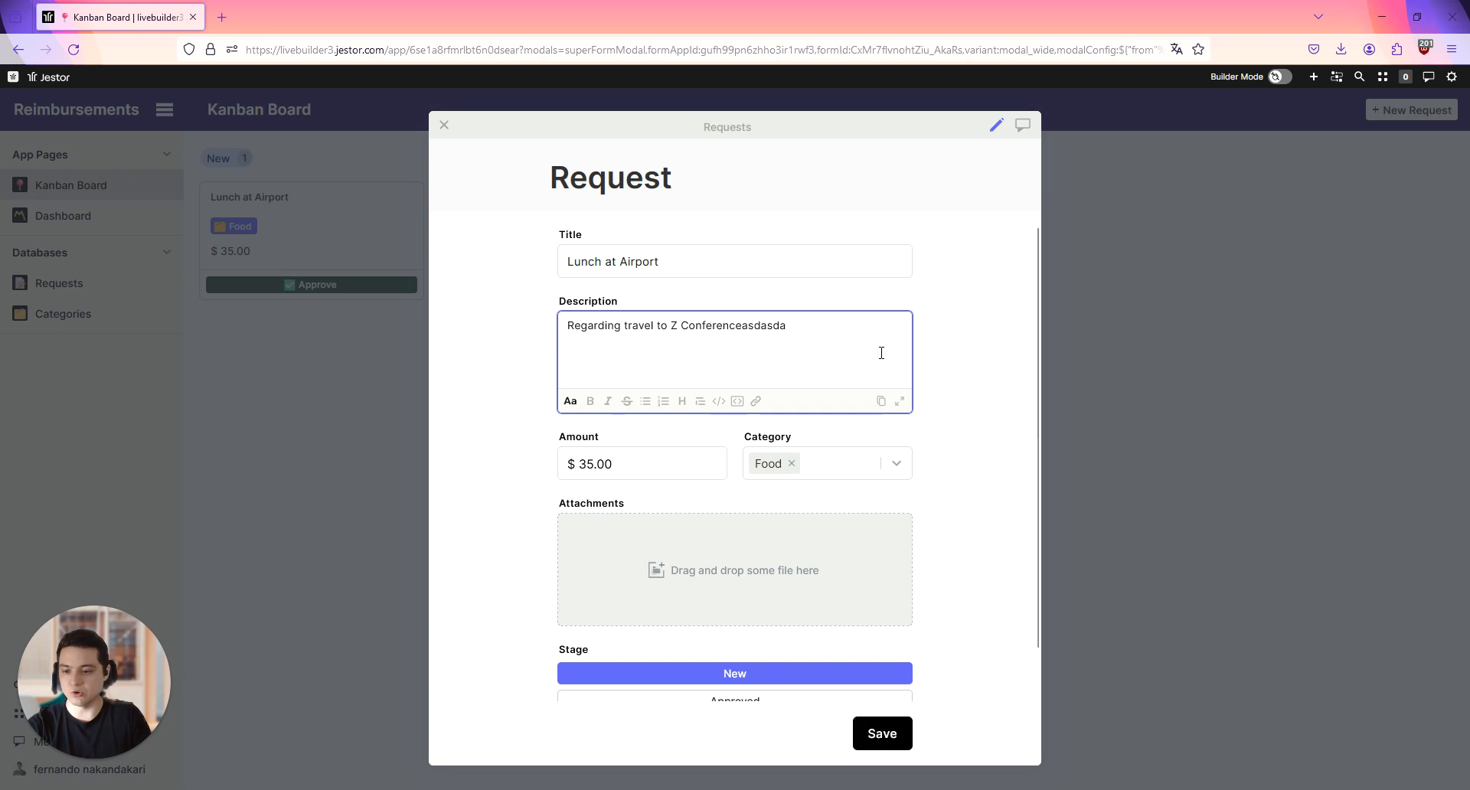
click(1138, 331)
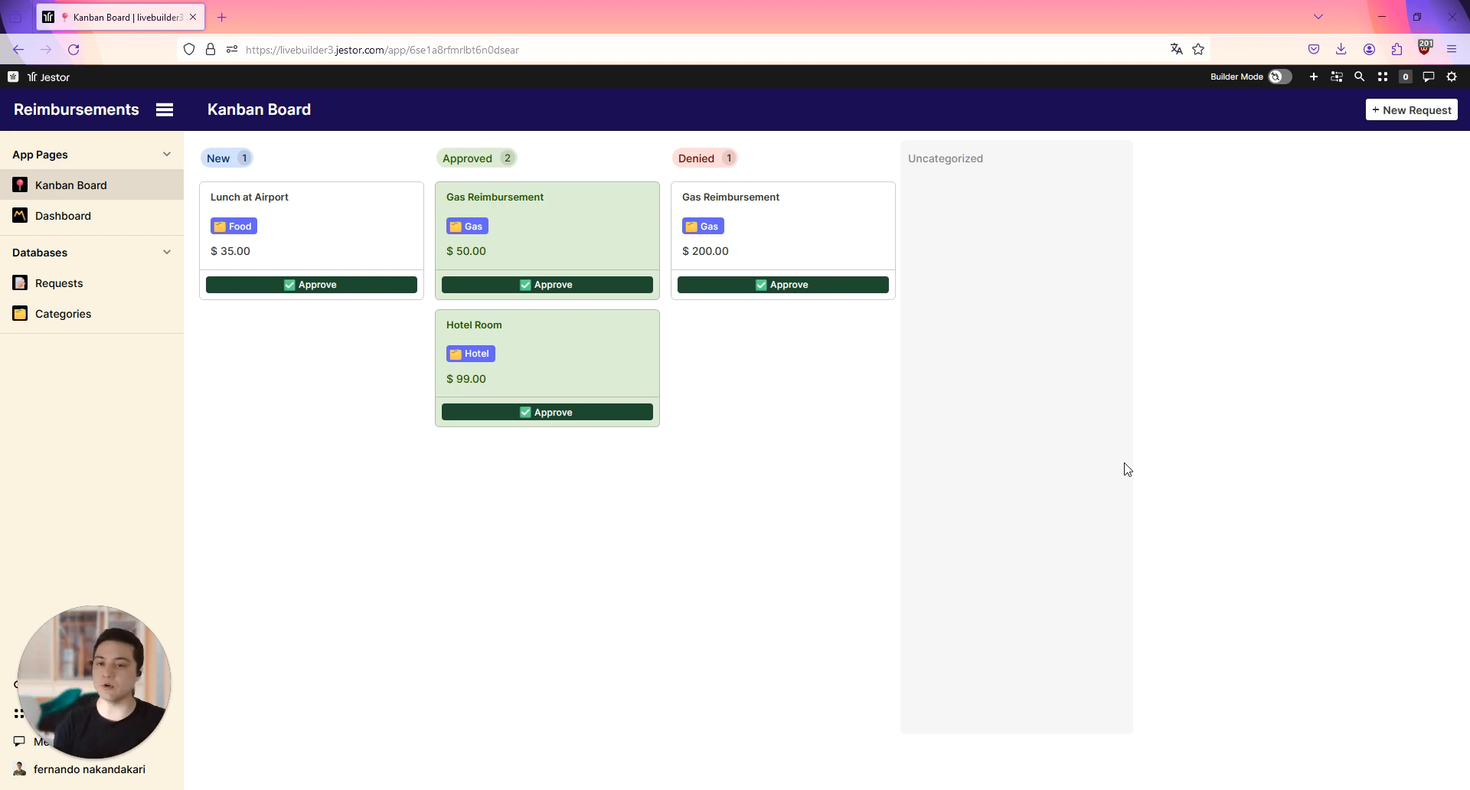
Step: View the Gas category record linked to the approved Gas Reimbursement card, and close it
click(470, 233)
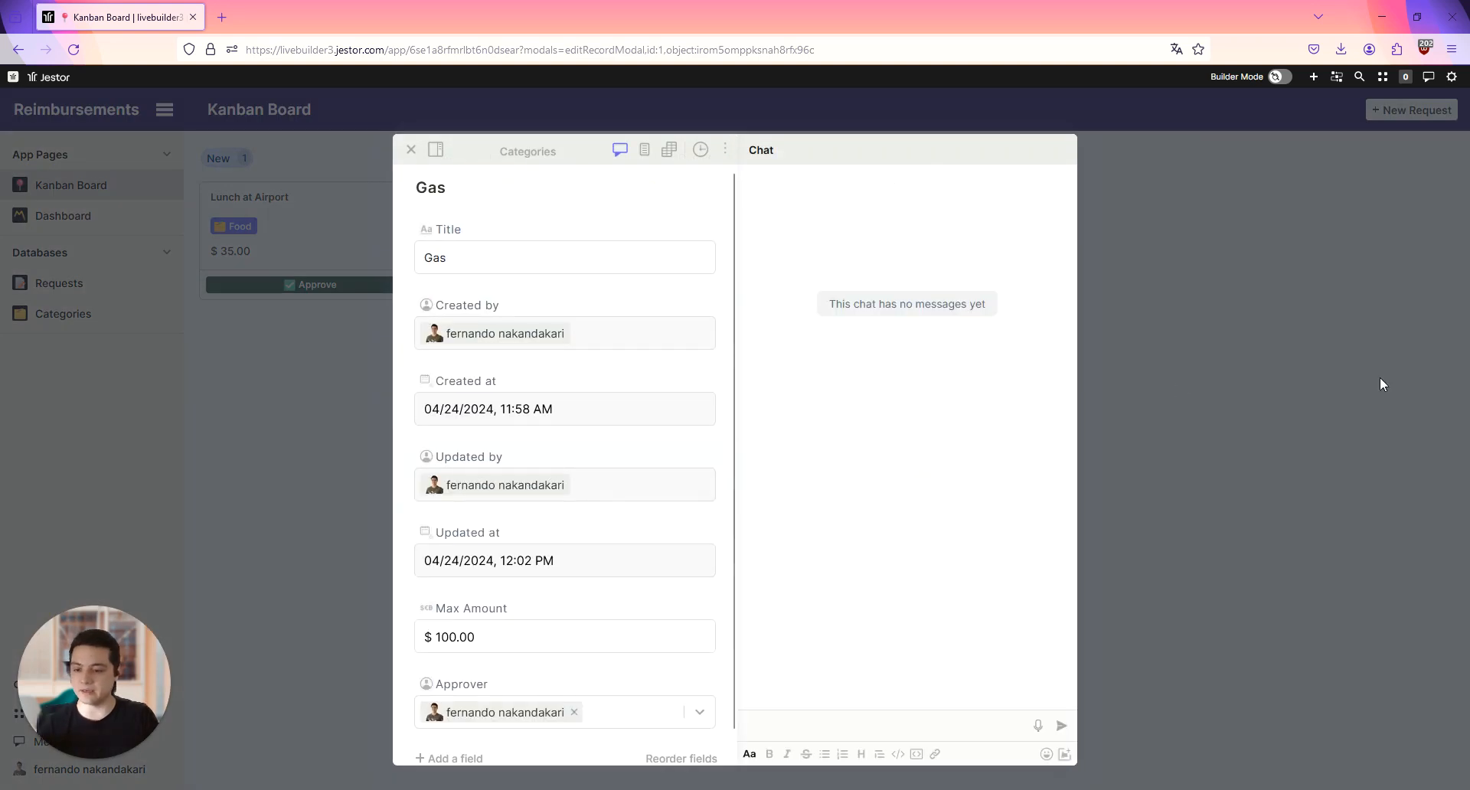
click(1359, 384)
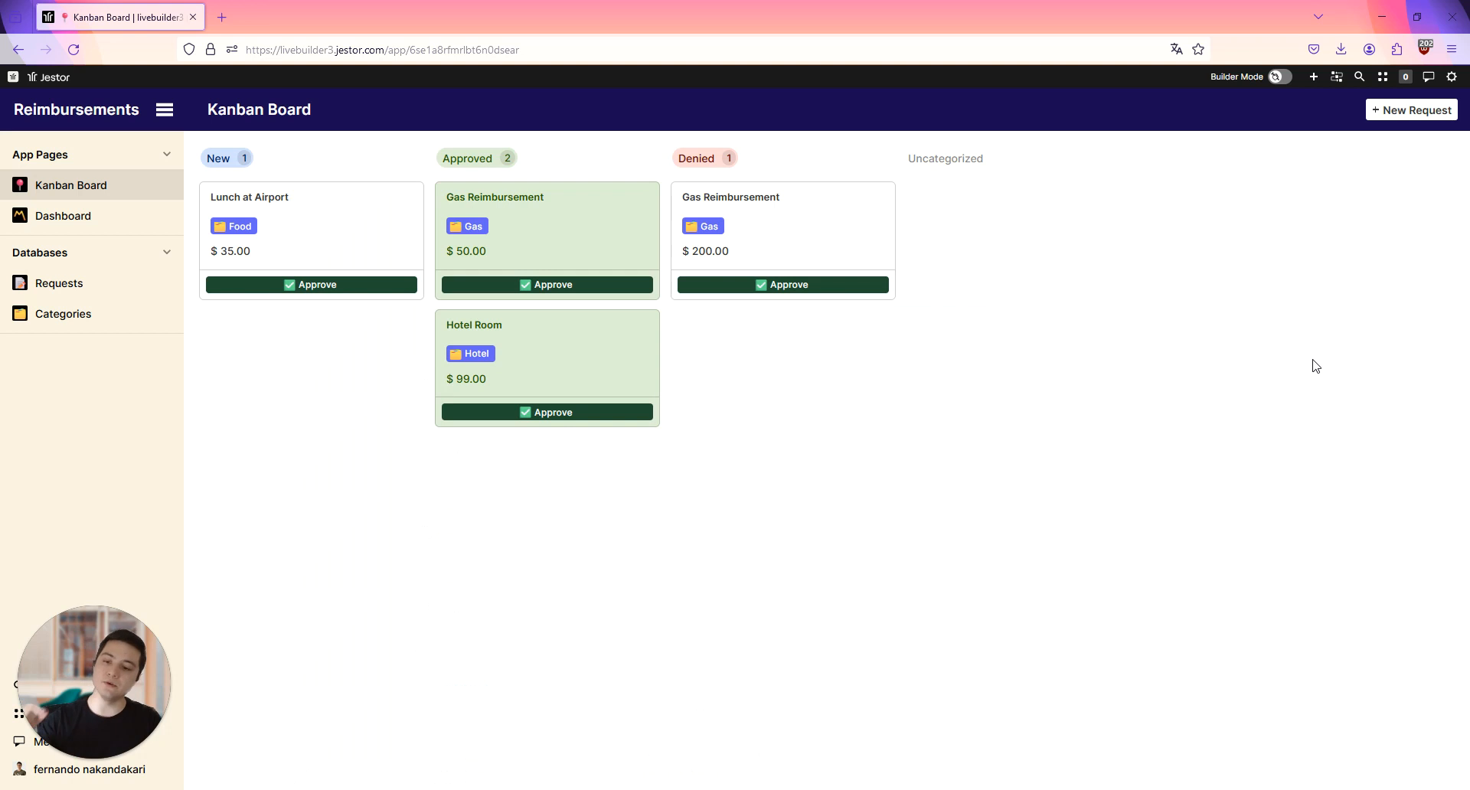